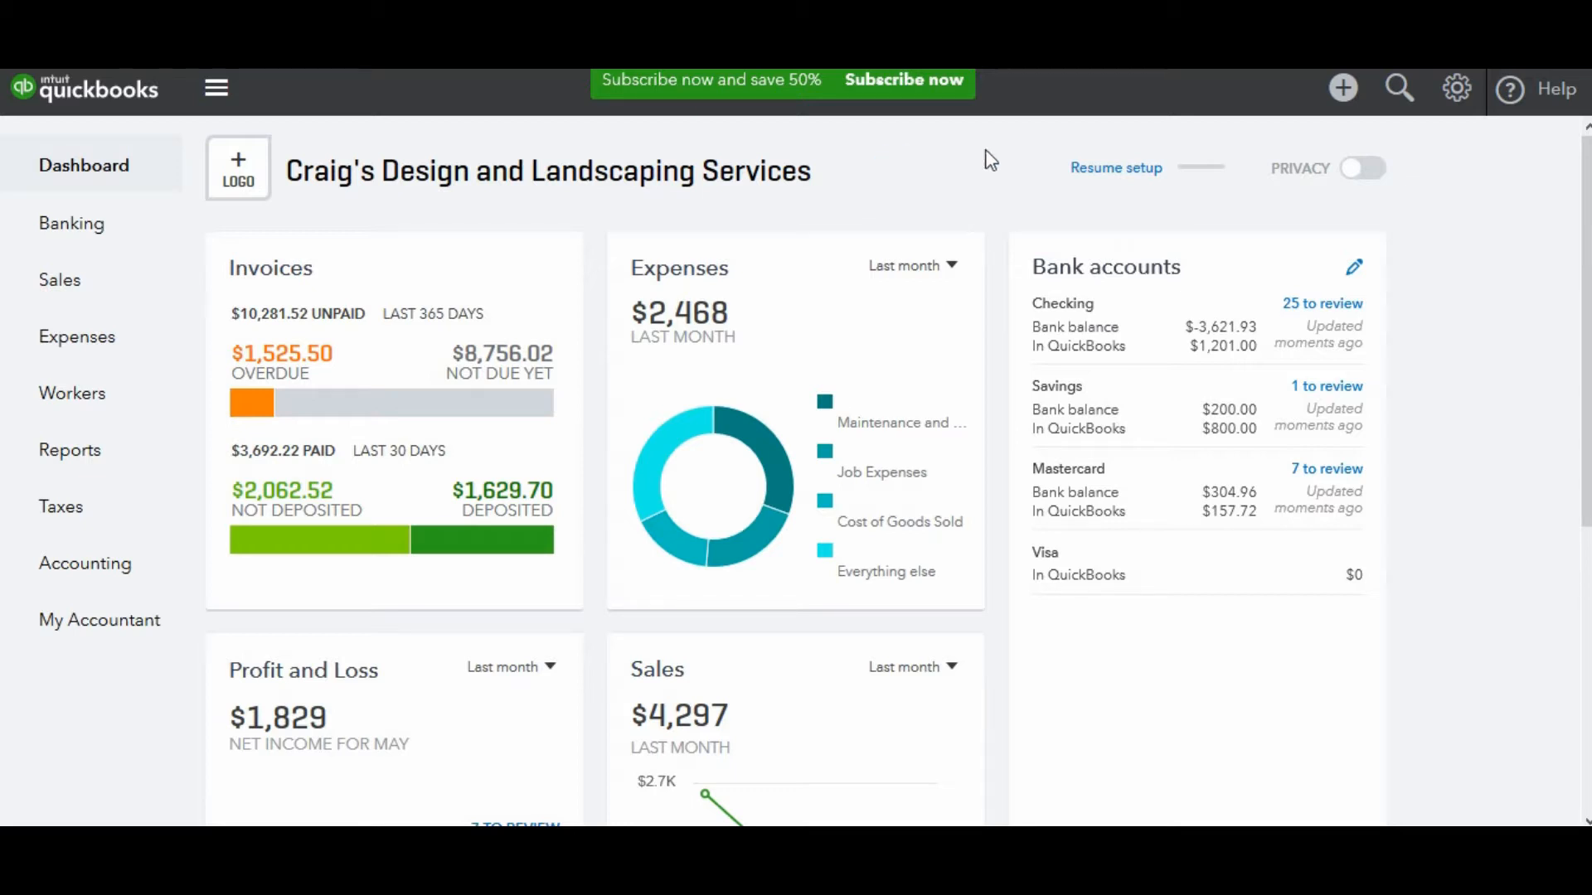
- Open the Products and Services list
{"action": "left_click", "coordinate": [1456, 88]}
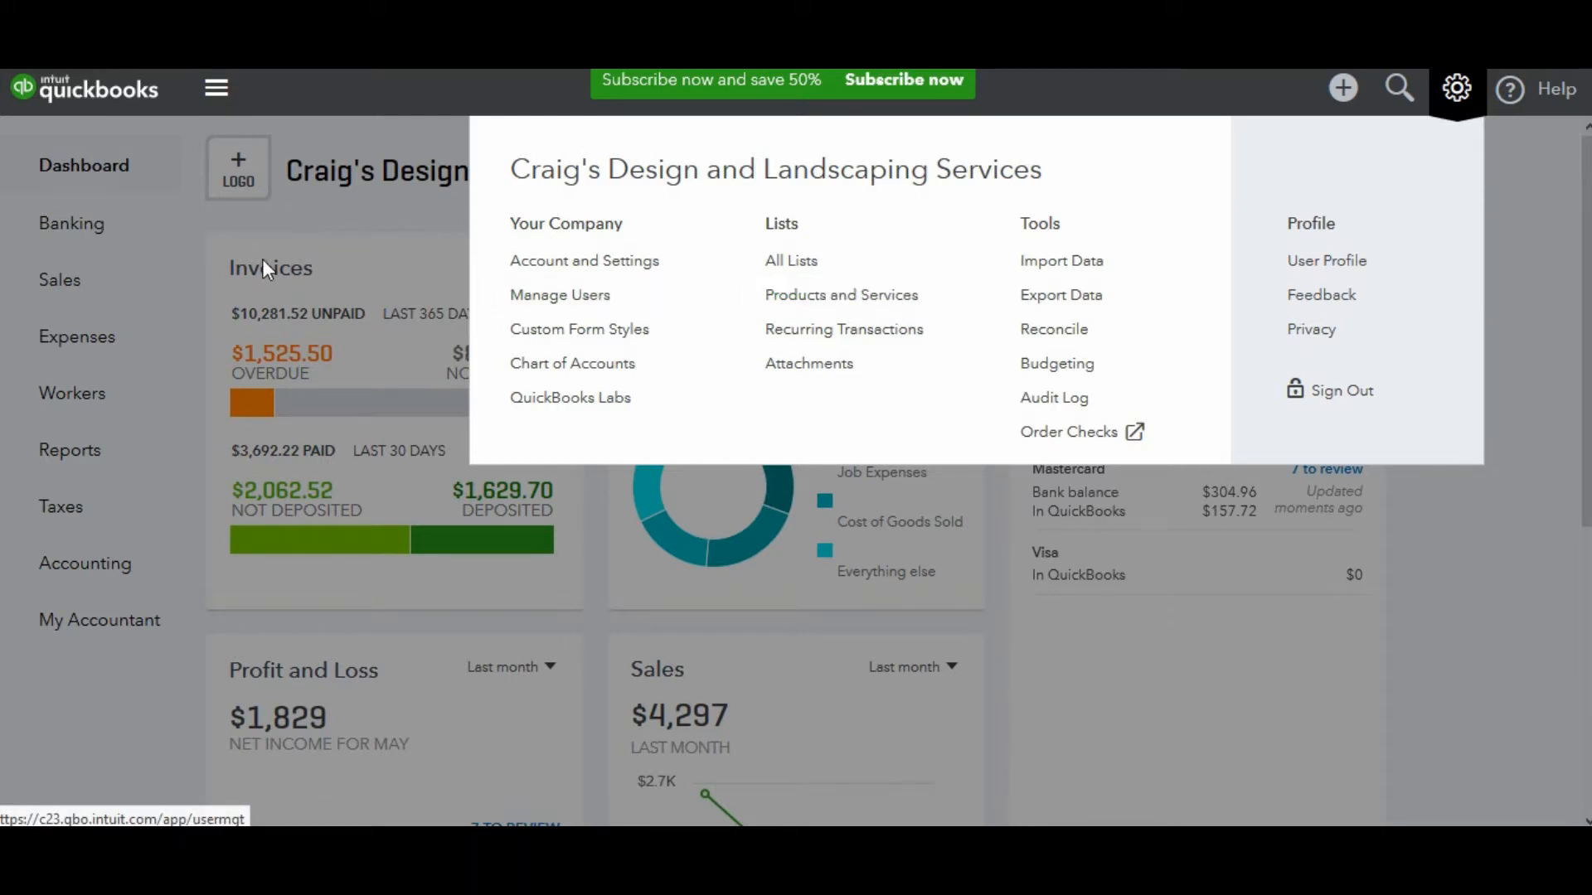
{"action": "left_click", "coordinate": [86, 281]}
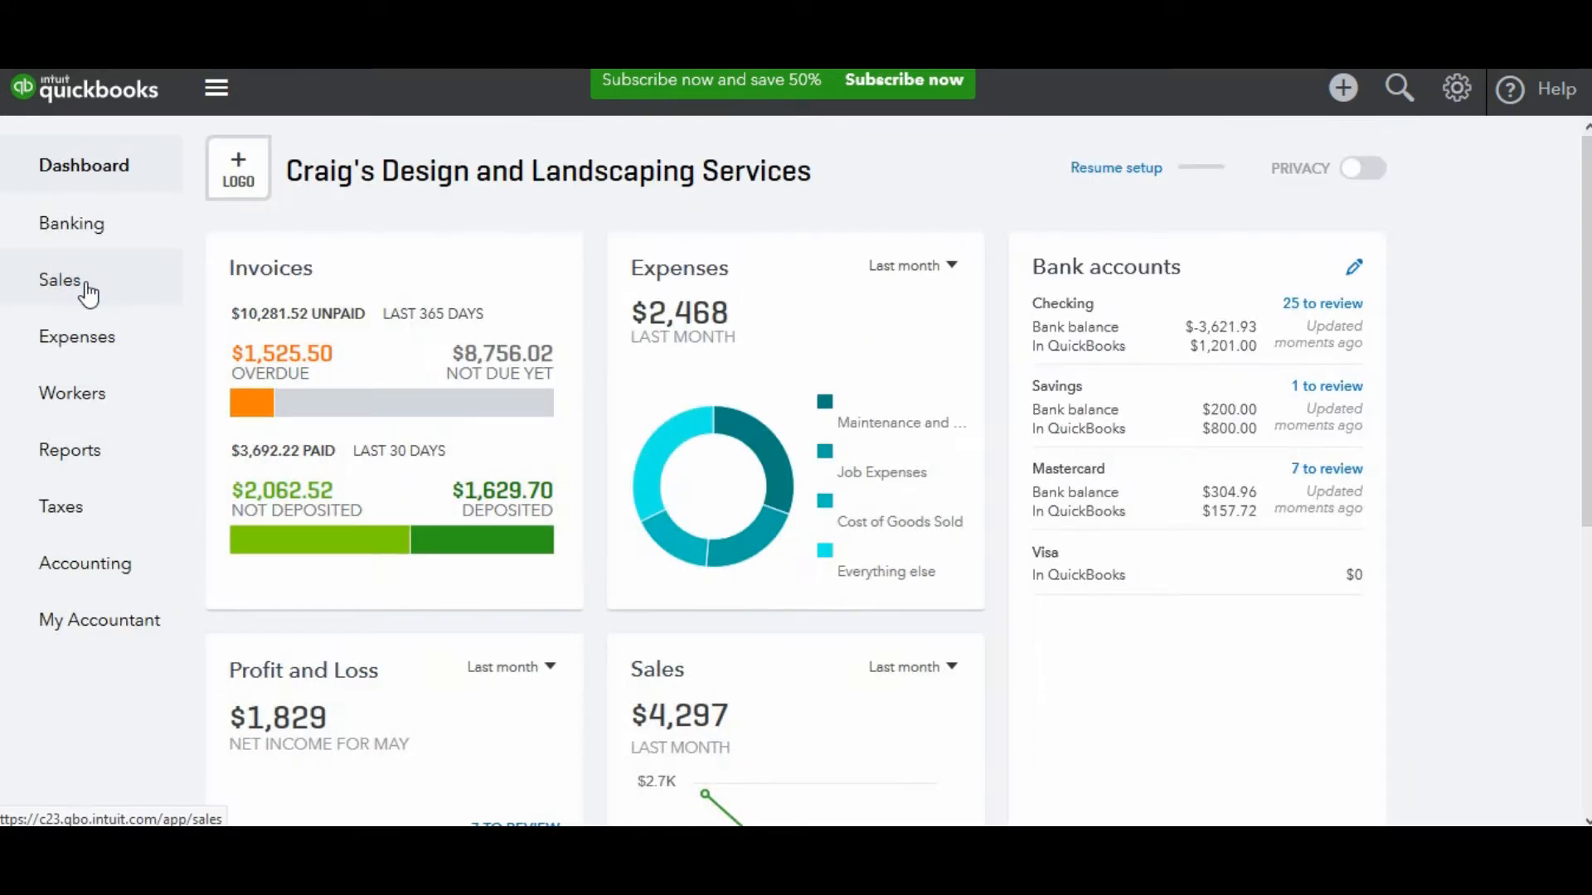
{"action": "left_click", "coordinate": [86, 285]}
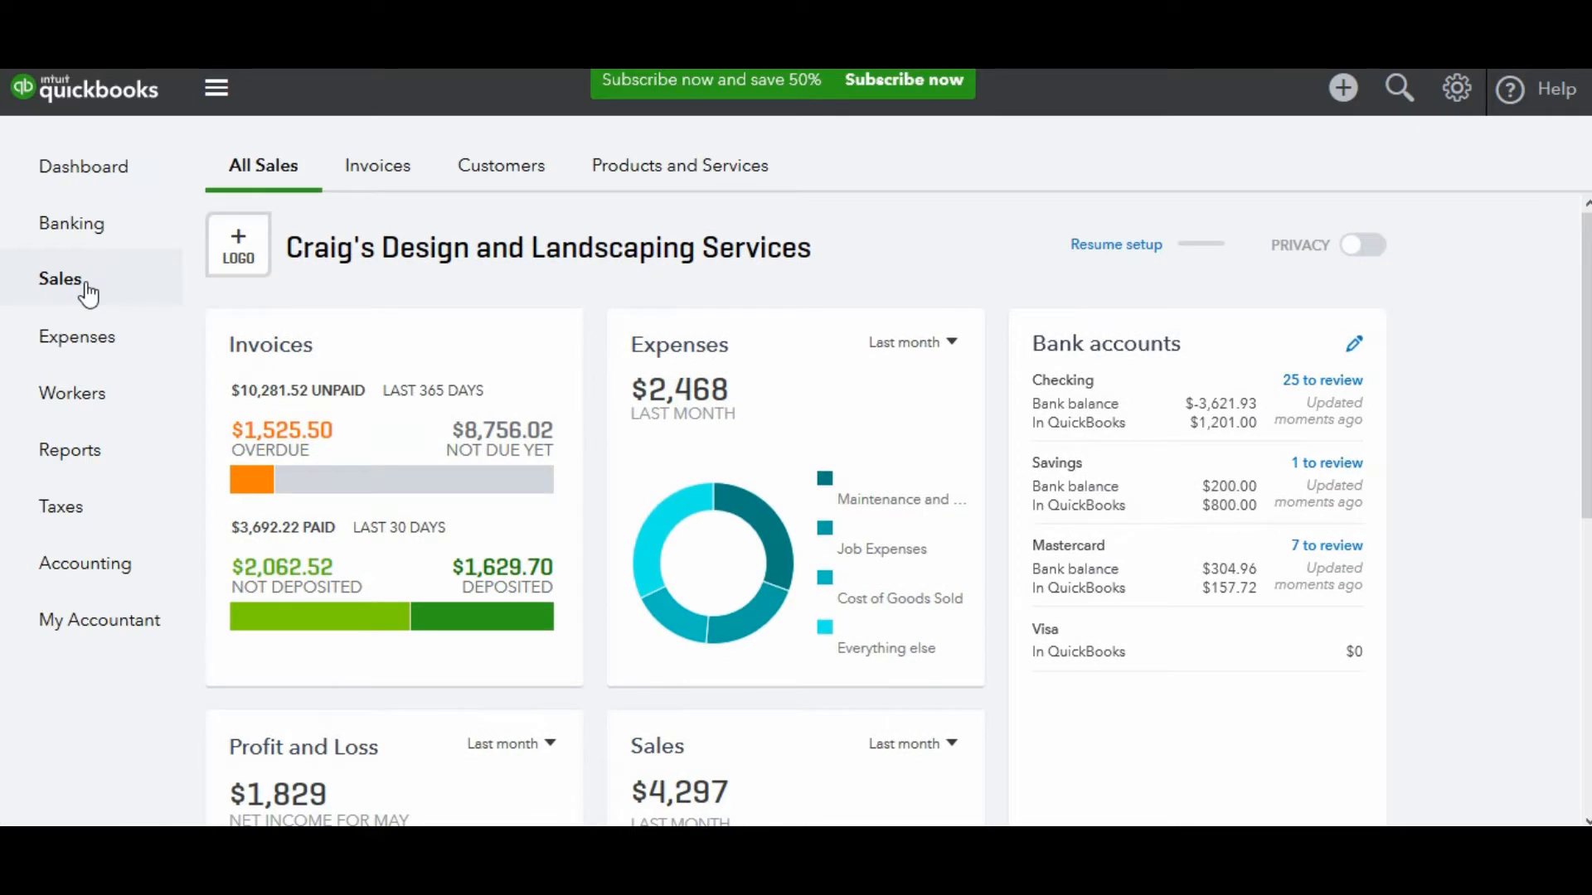
{"action": "left_click", "coordinate": [640, 176]}
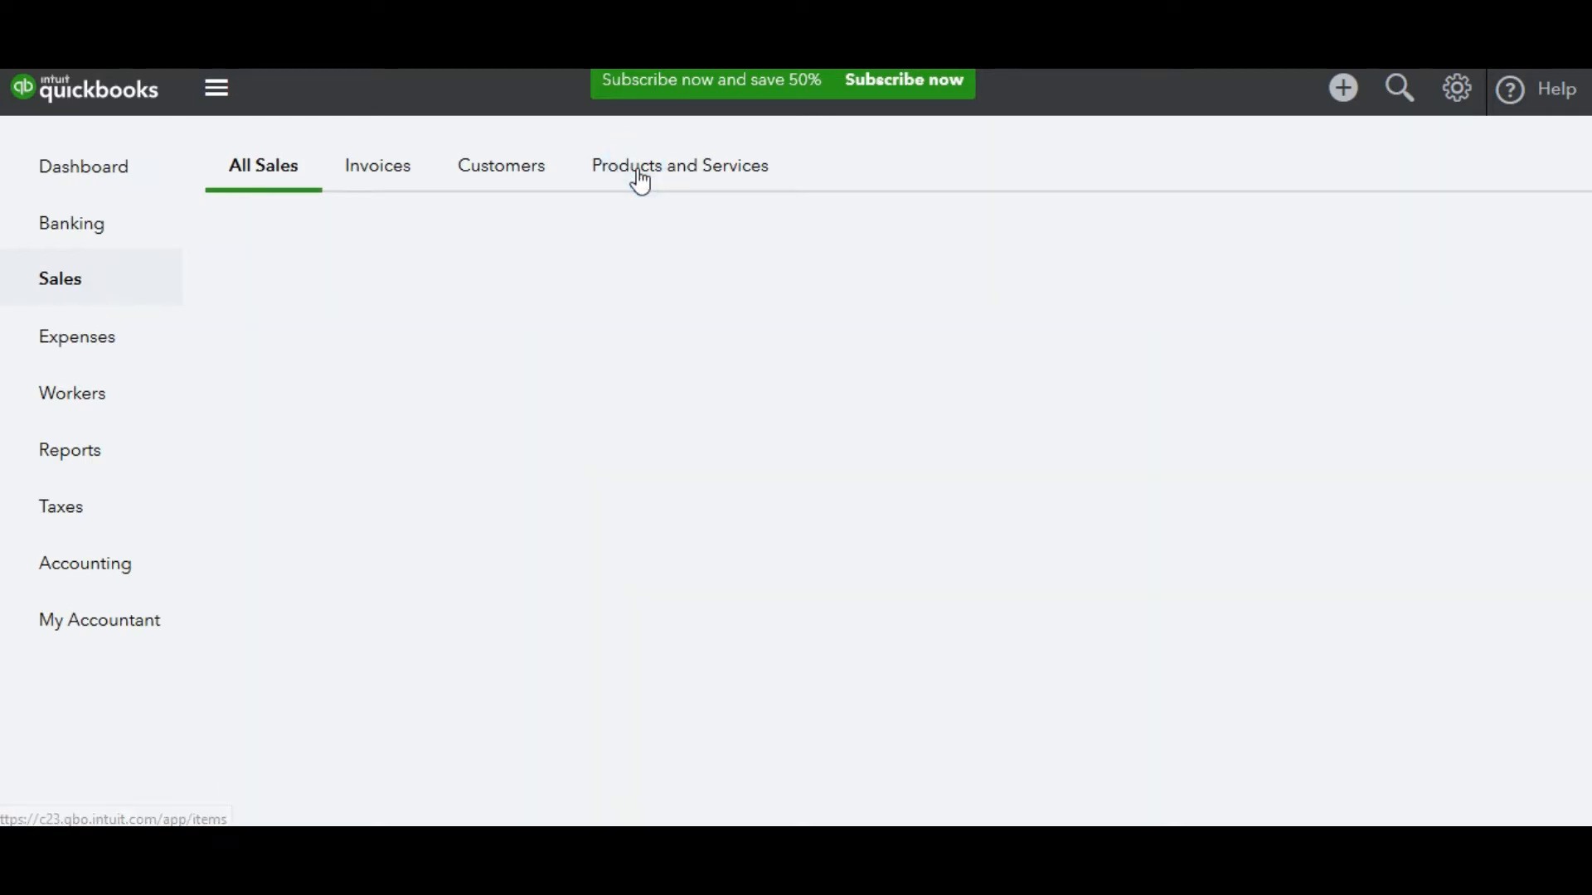
{"action": "left_click", "coordinate": [641, 181]}
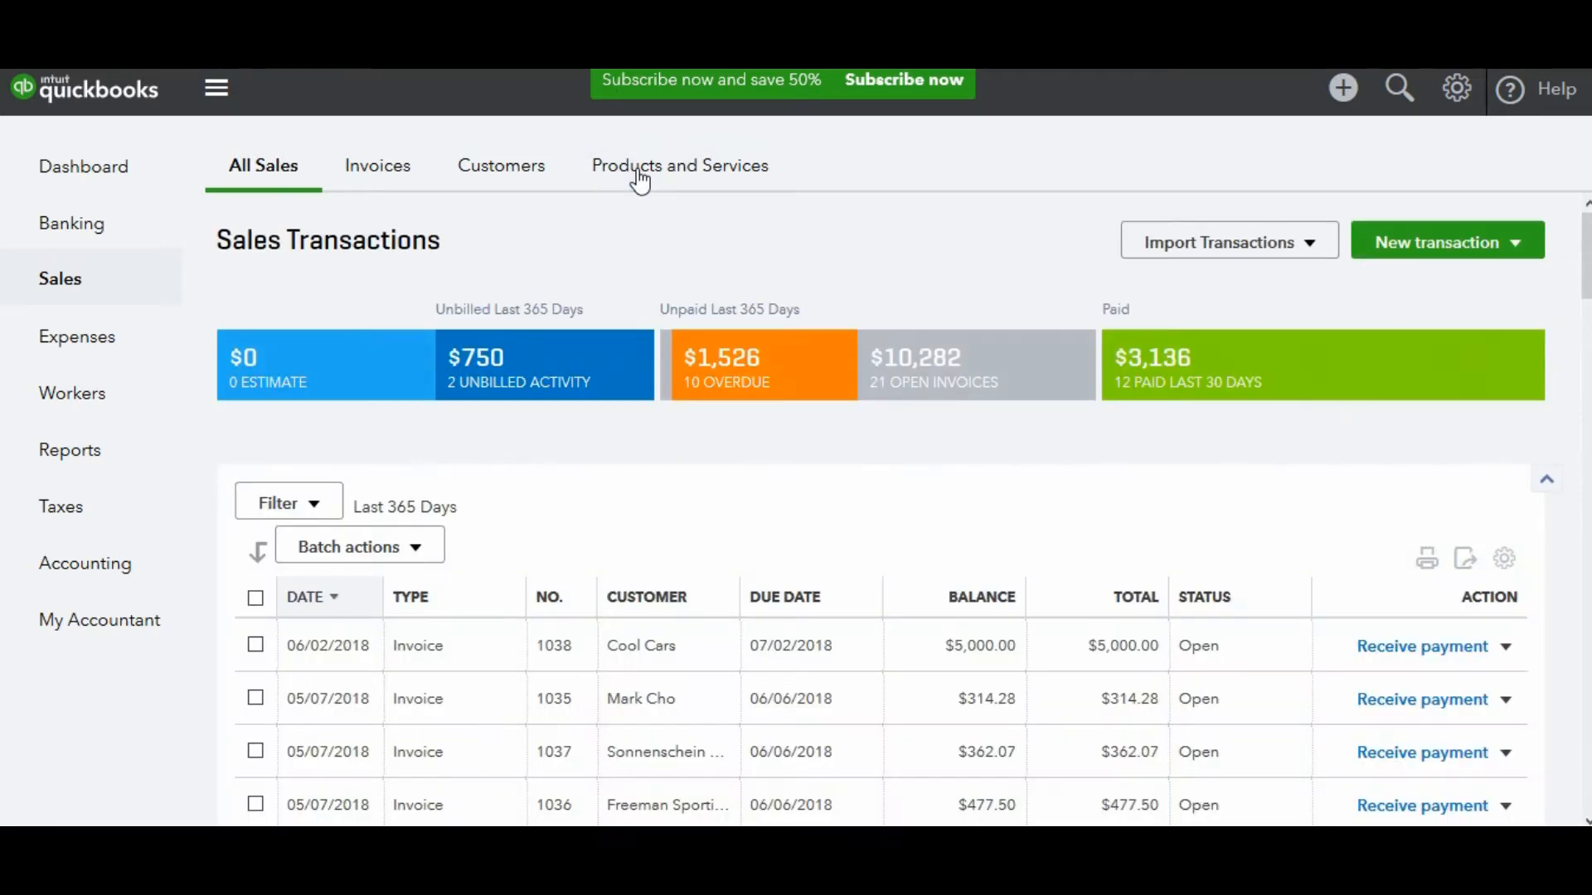
{"action": "left_click", "coordinate": [641, 181]}
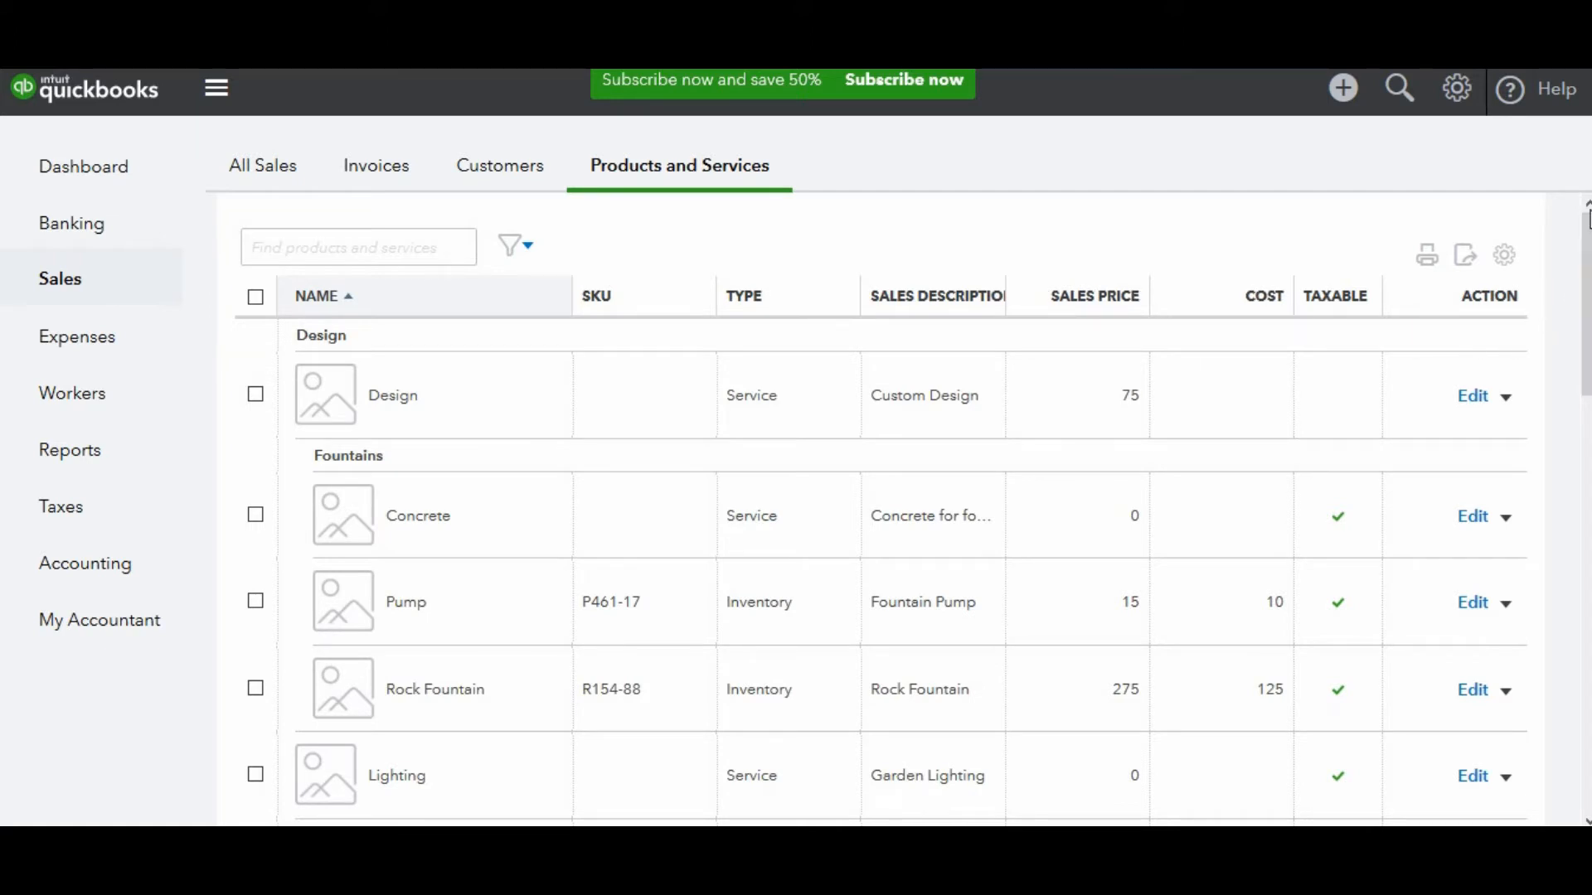
{"action": "mouse_move", "coordinate": [1587, 220]}
{"action": "left_mouse_down"}
{"action": "mouse_move", "coordinate": [1586, 729]}
{"action": "mouse_move", "coordinate": [1587, 240]}
{"action": "left_mouse_up"}
{"action": "left_click", "coordinate": [1457, 89]}
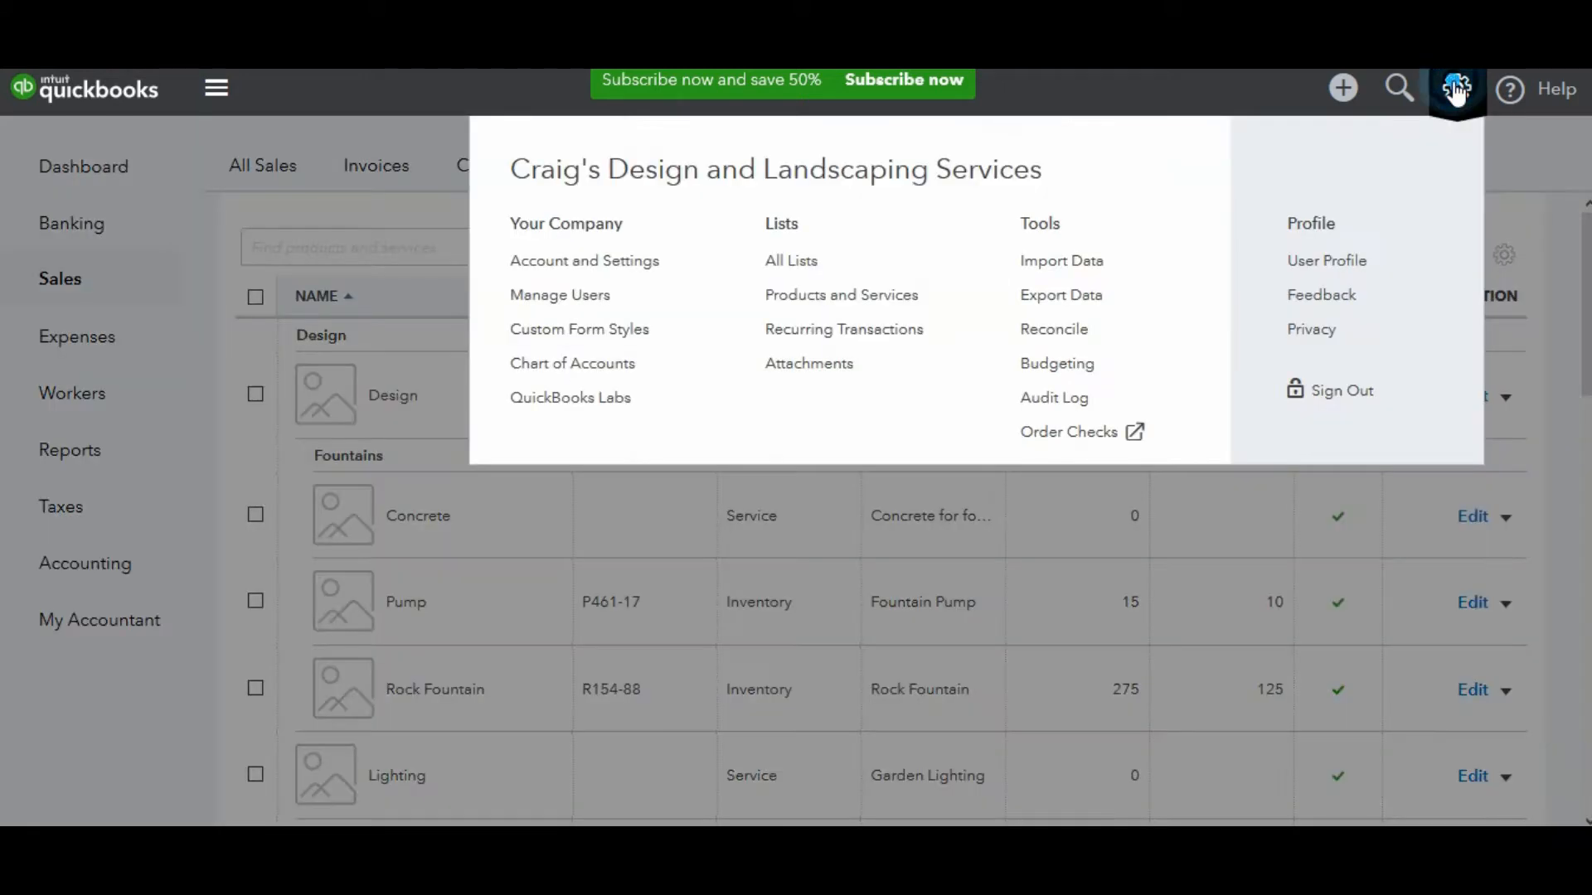
{"action": "left_click", "coordinate": [817, 308]}
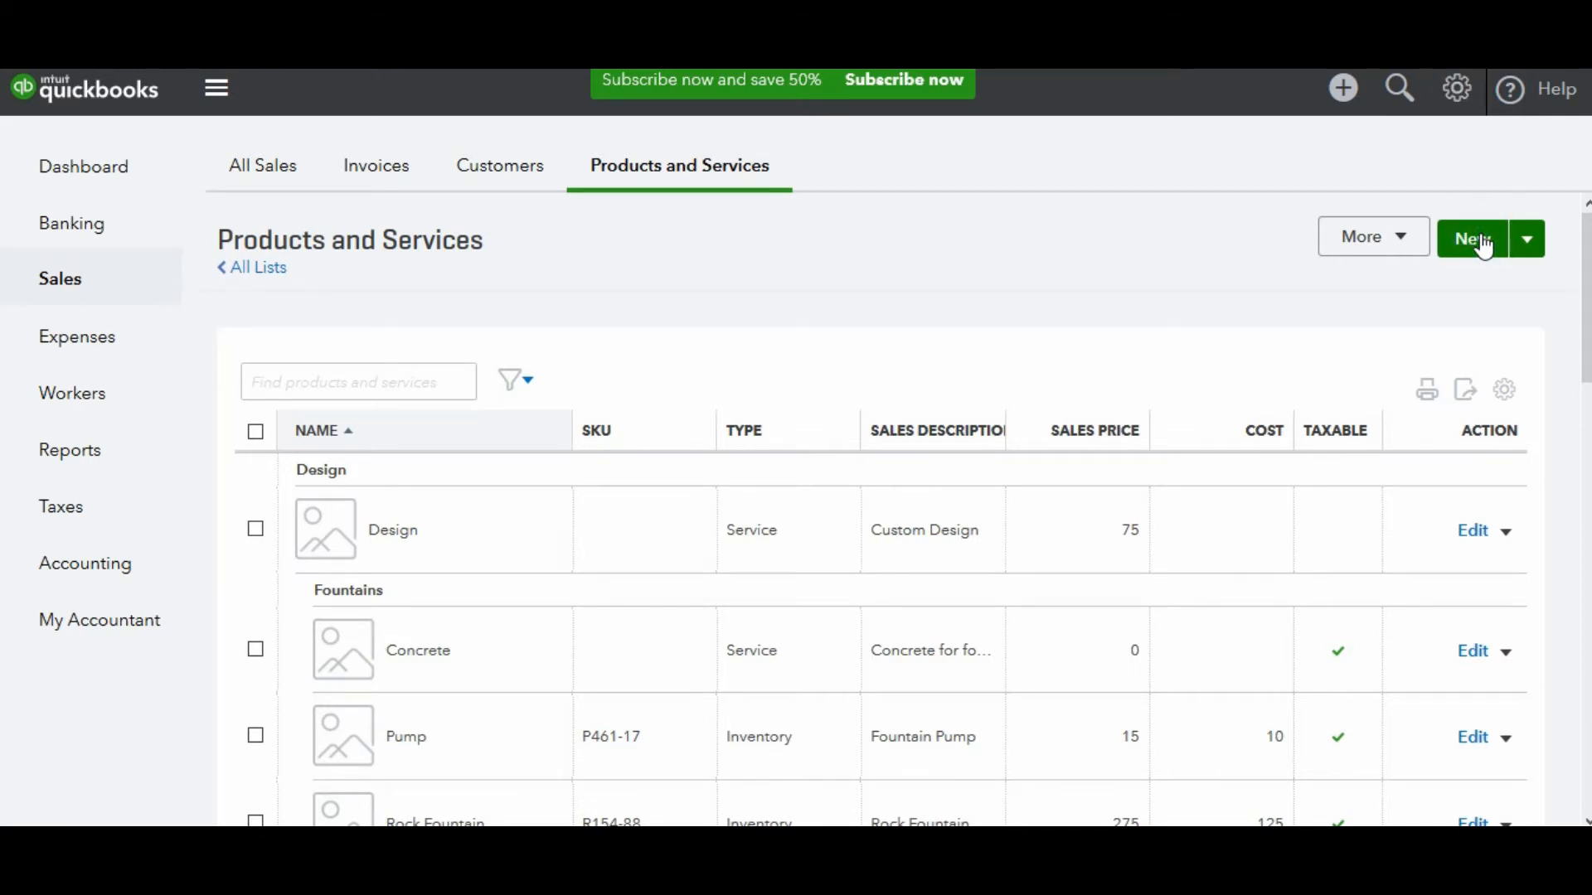
- Start a new product/service item of type Service and name it "Consulting"
{"action": "left_click", "coordinate": [1484, 246]}
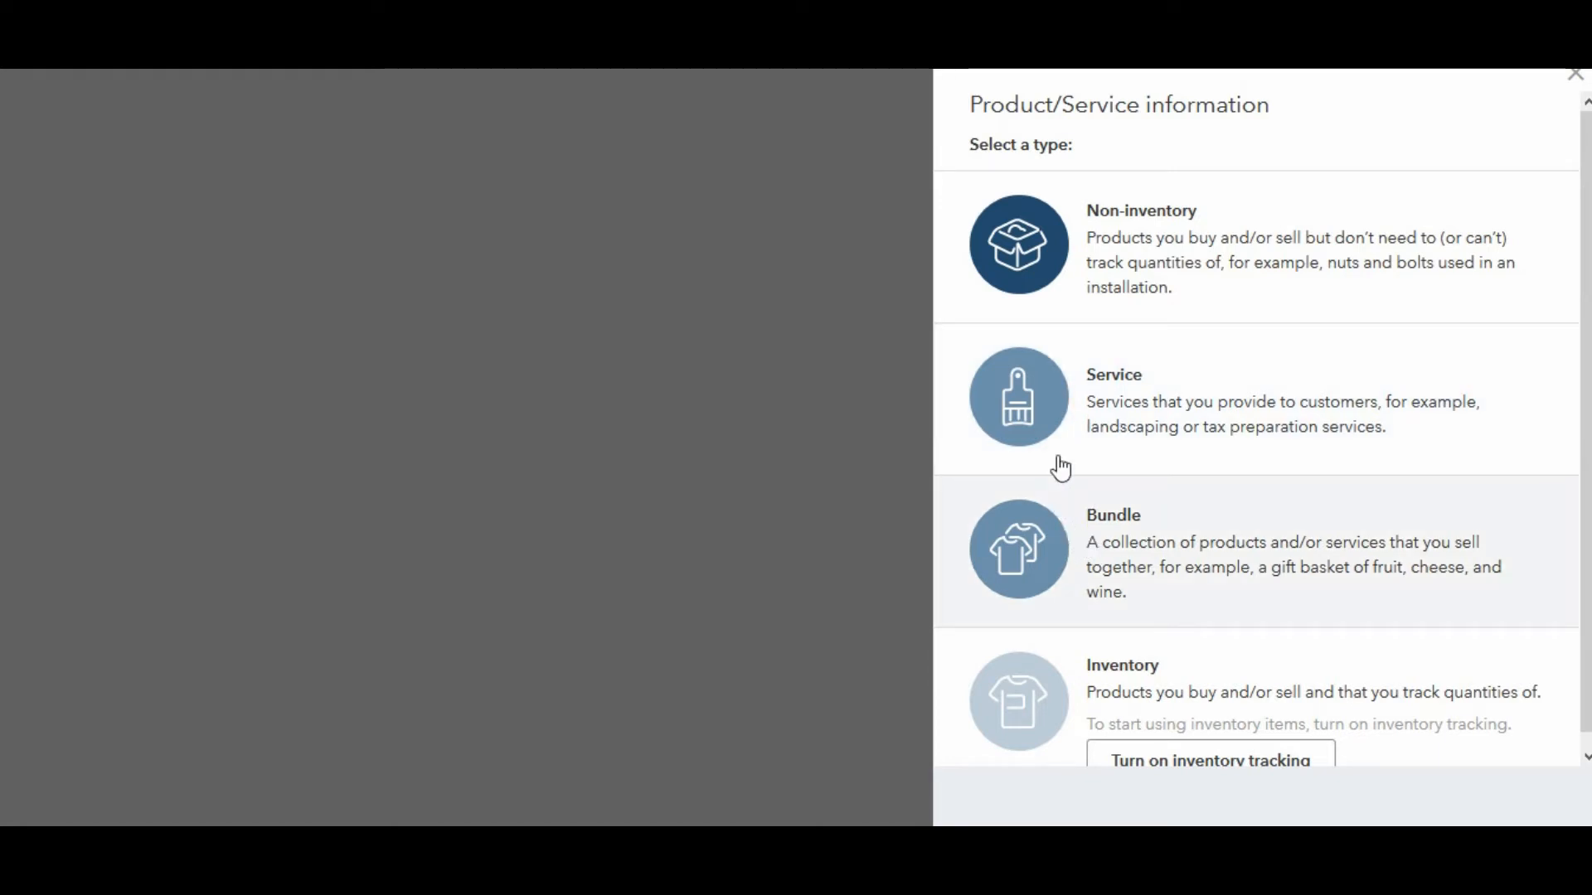
{"action": "left_click", "coordinate": [1110, 388]}
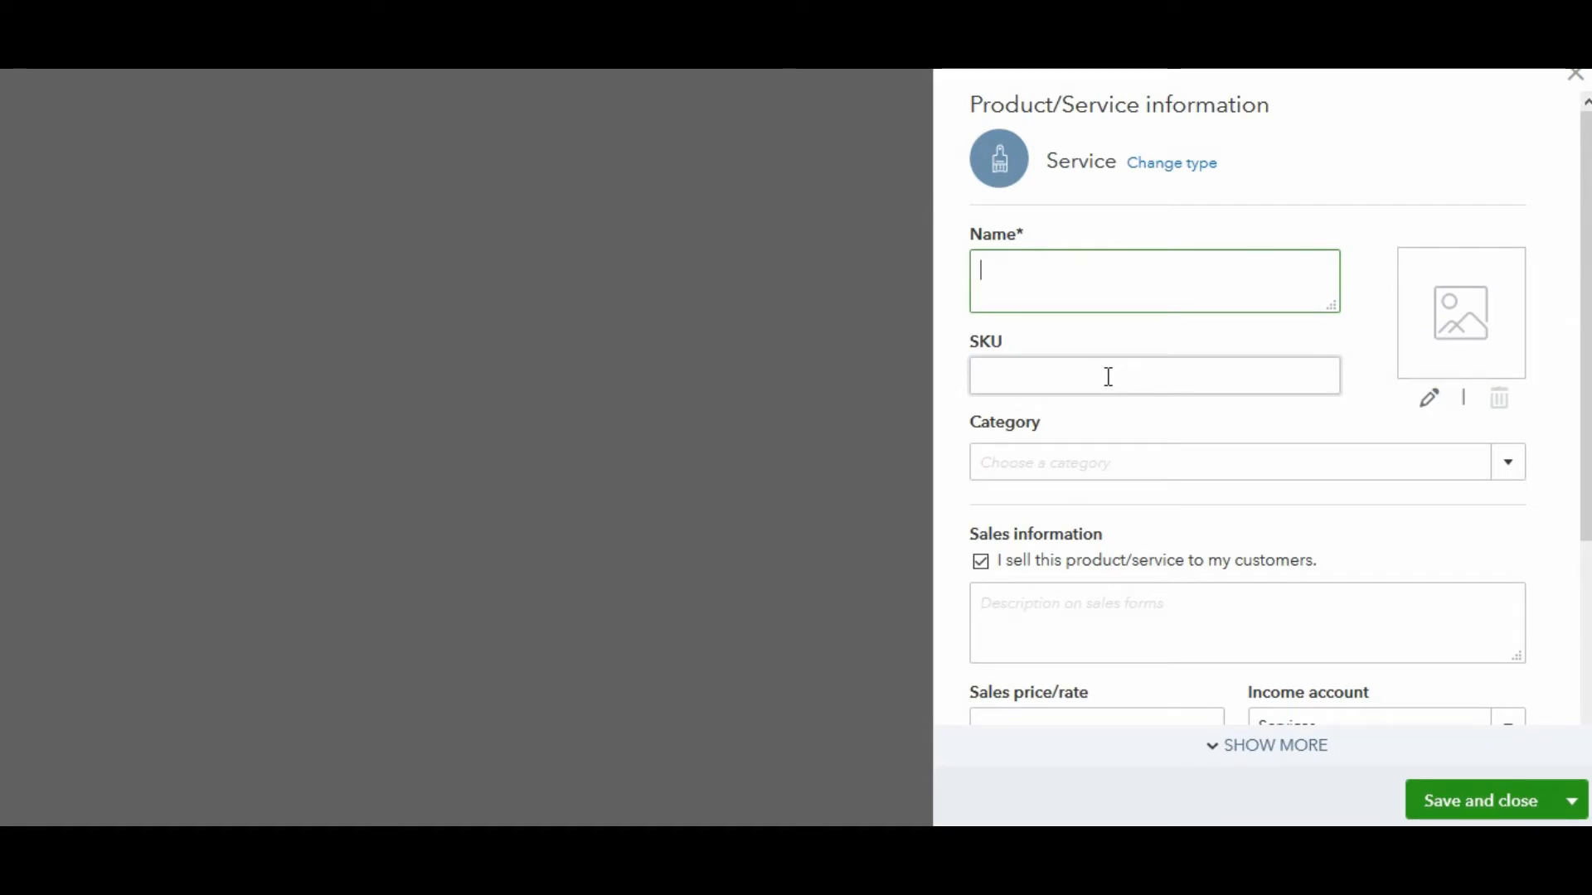
{"action": "type", "text": "Consulting"}
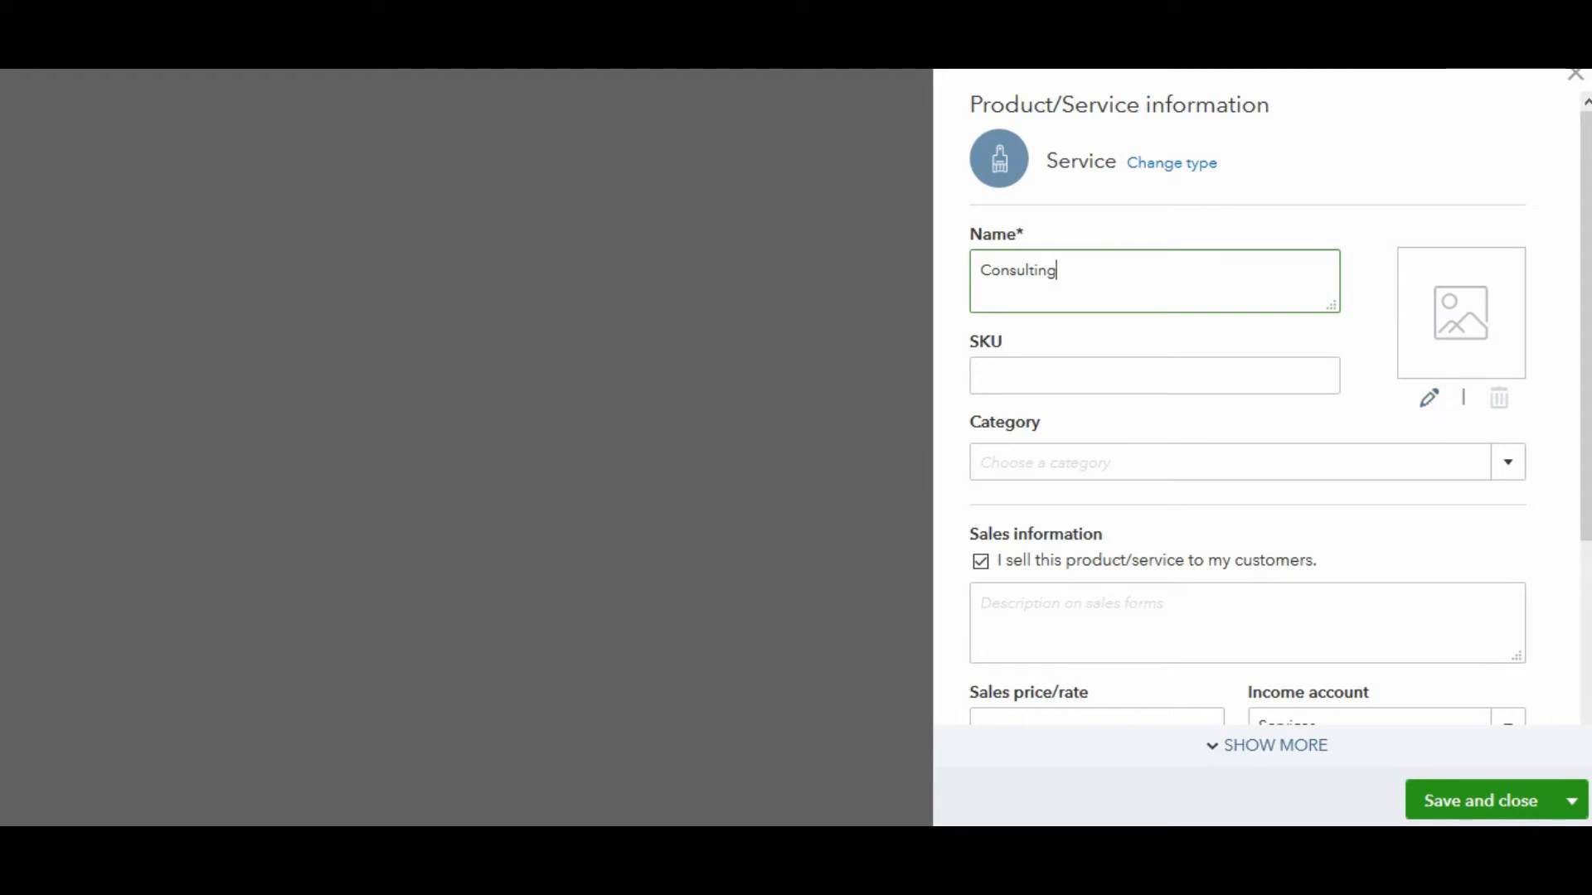
- Enter "Consulting Fees" as the sales description of the Consulting service, leaving the category empty
{"action": "scroll", "coordinate": [1581, 203], "scroll_direction": "down", "scroll_amount": 3}
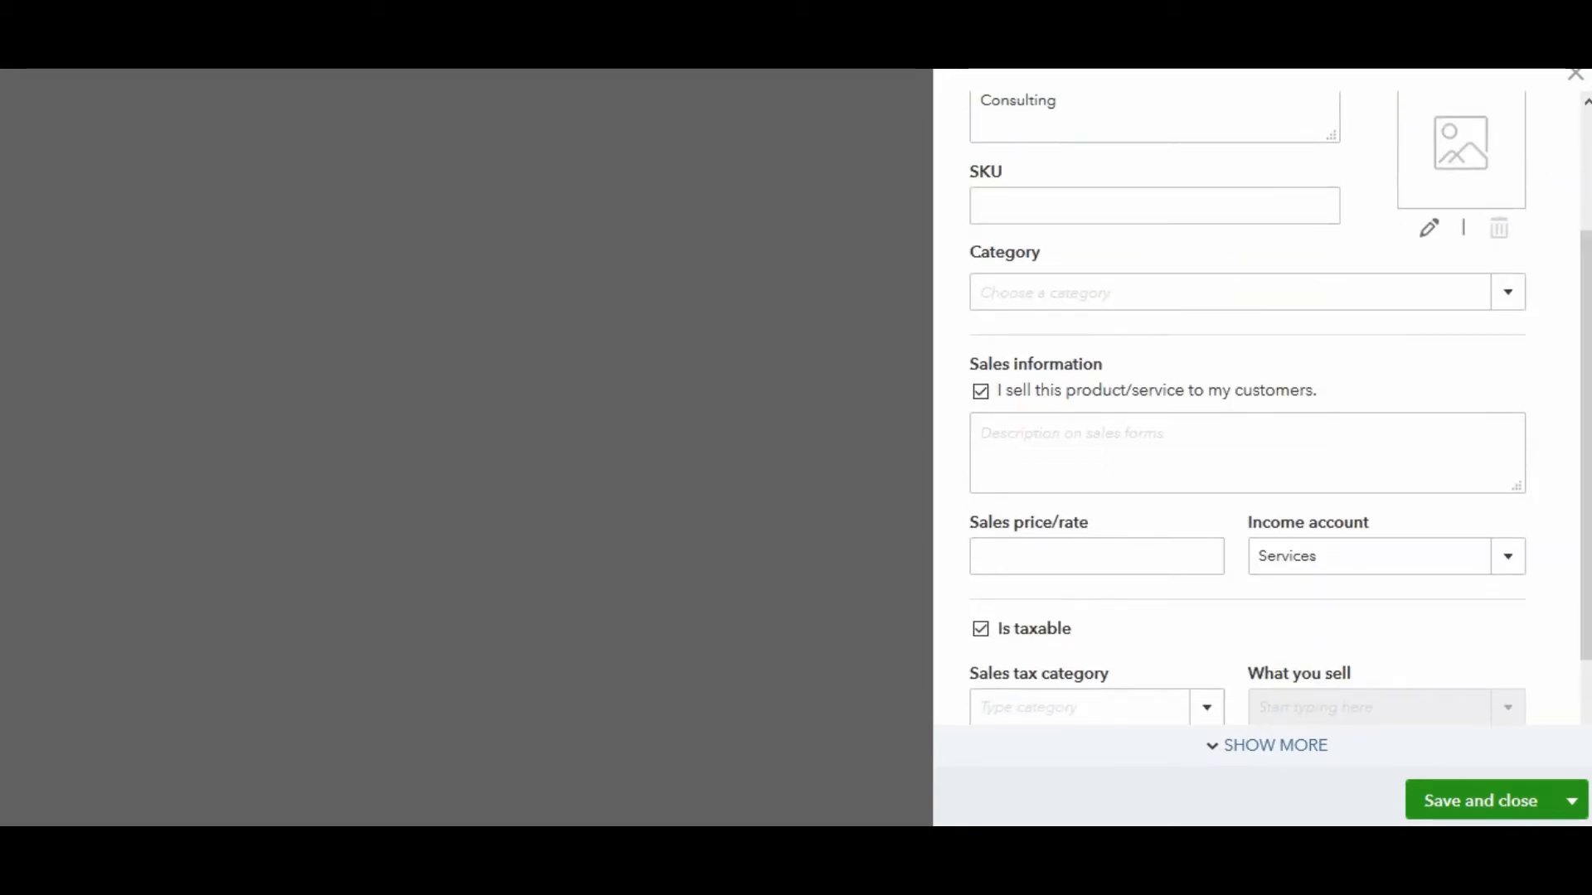
{"action": "left_click", "coordinate": [1506, 296]}
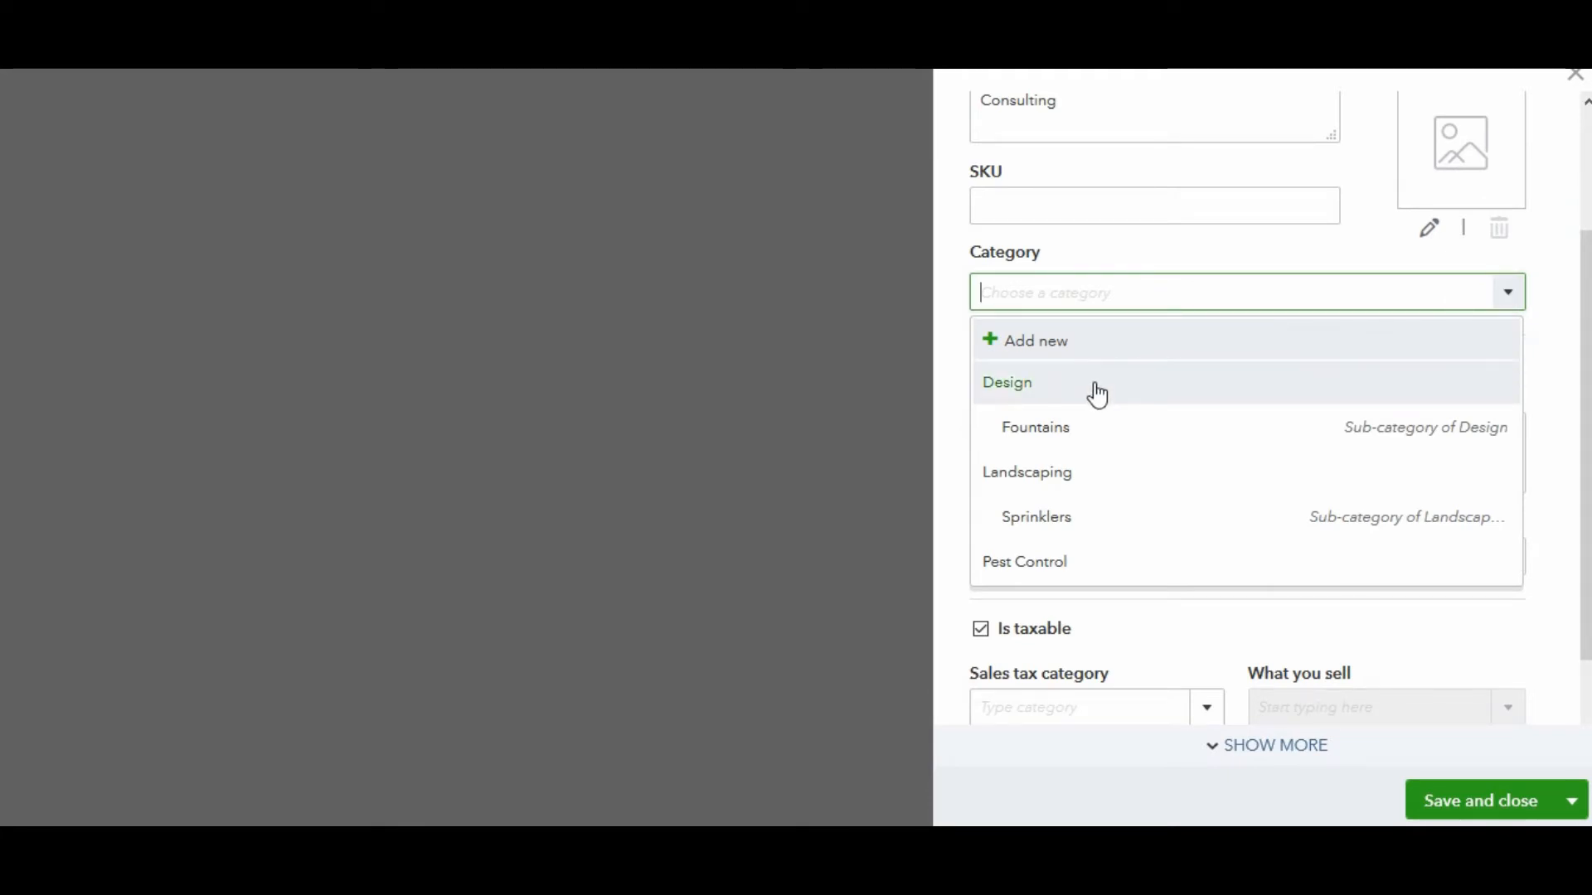
{"action": "left_click", "coordinate": [1547, 325]}
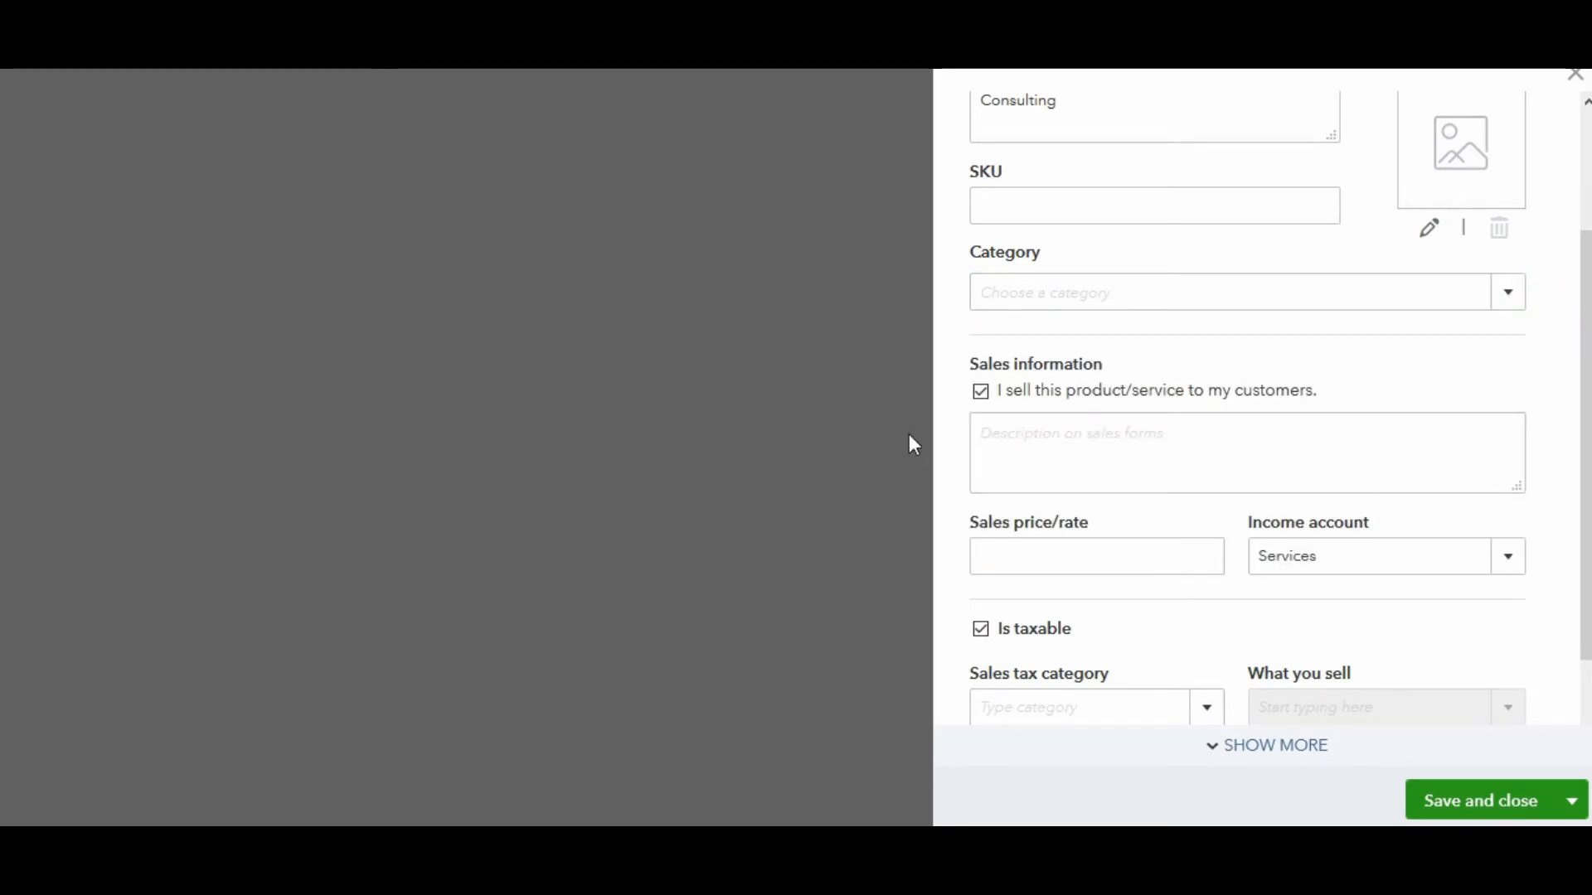
{"action": "left_click", "coordinate": [1014, 460]}
{"action": "type", "text": "C"}
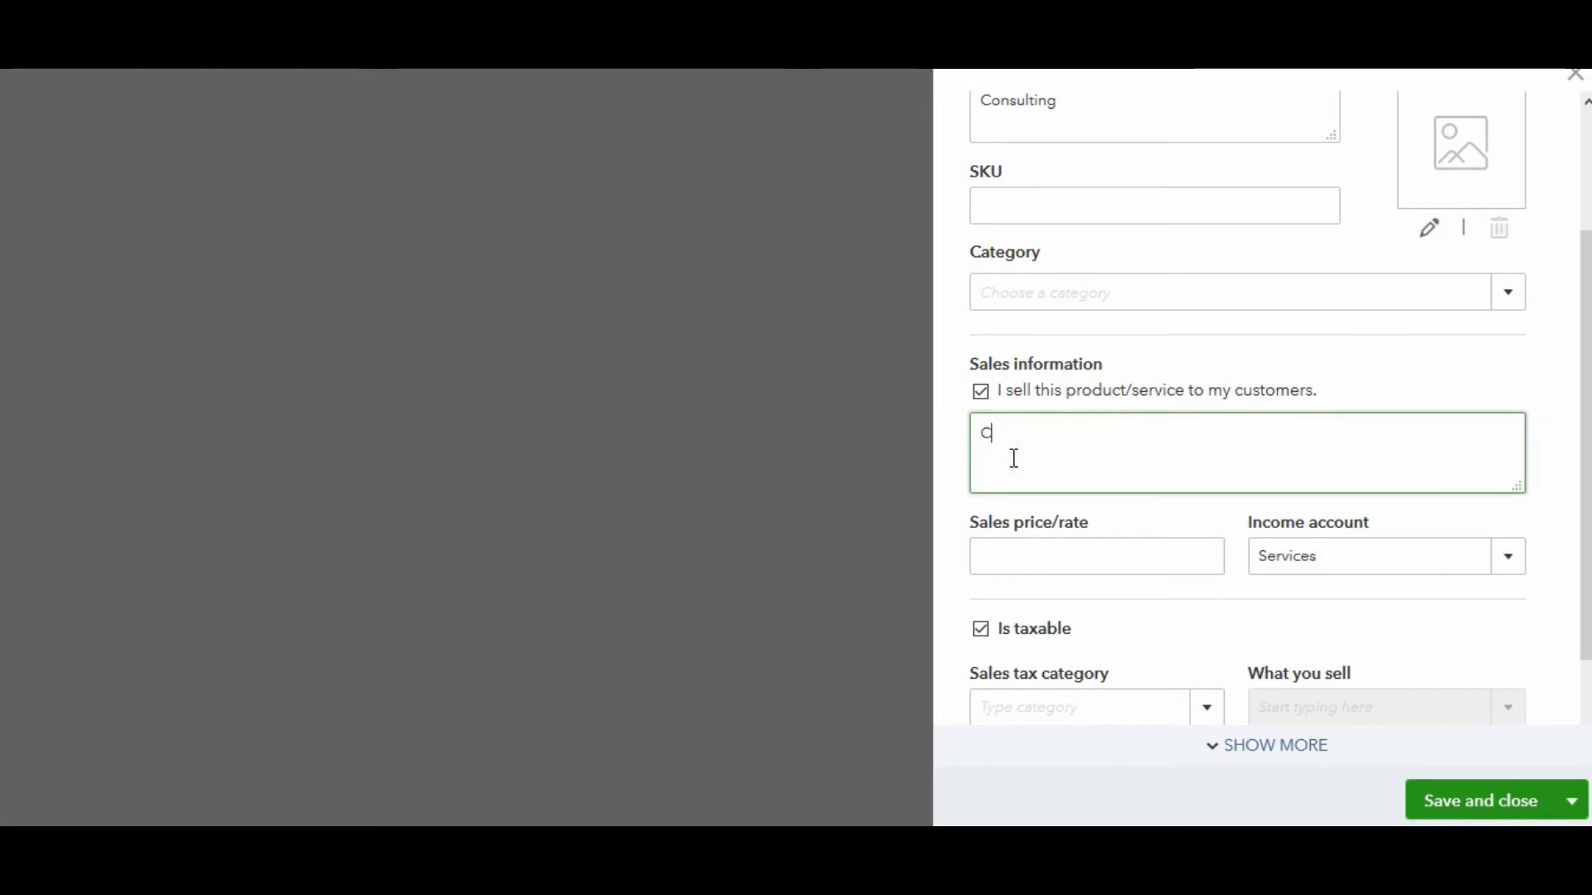
{"action": "type", "text": "onsulting Feed"}
{"action": "key", "text": "BackSpace"}
{"action": "type", "text": "s"}
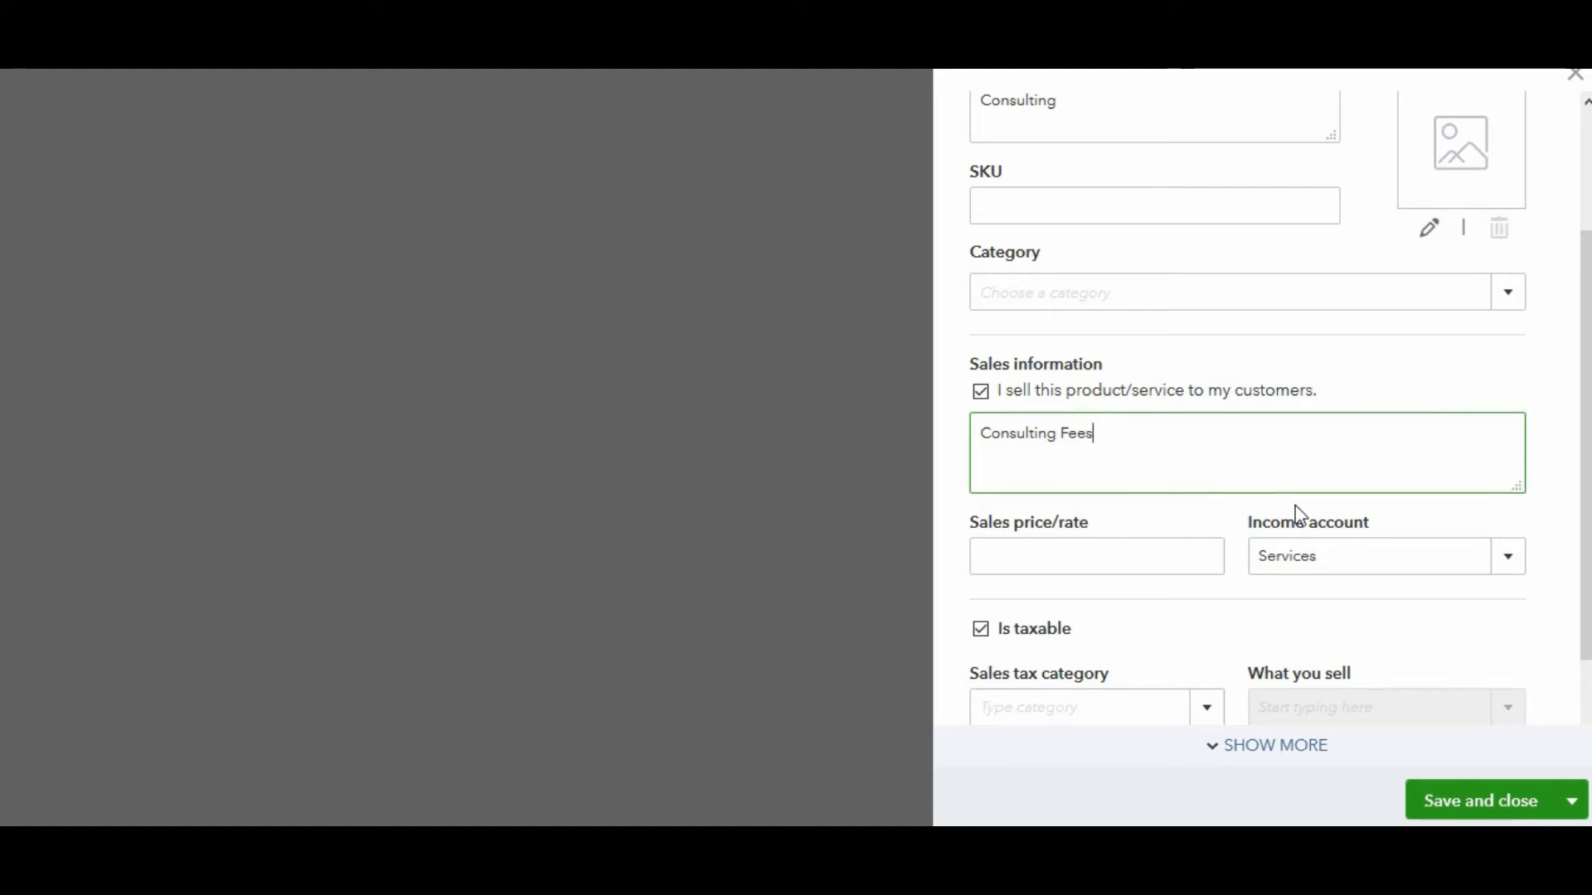
- Set the Consulting service's sales price/rate to 100 and its income account to Landscaping Services
{"action": "left_click", "coordinate": [1115, 557]}
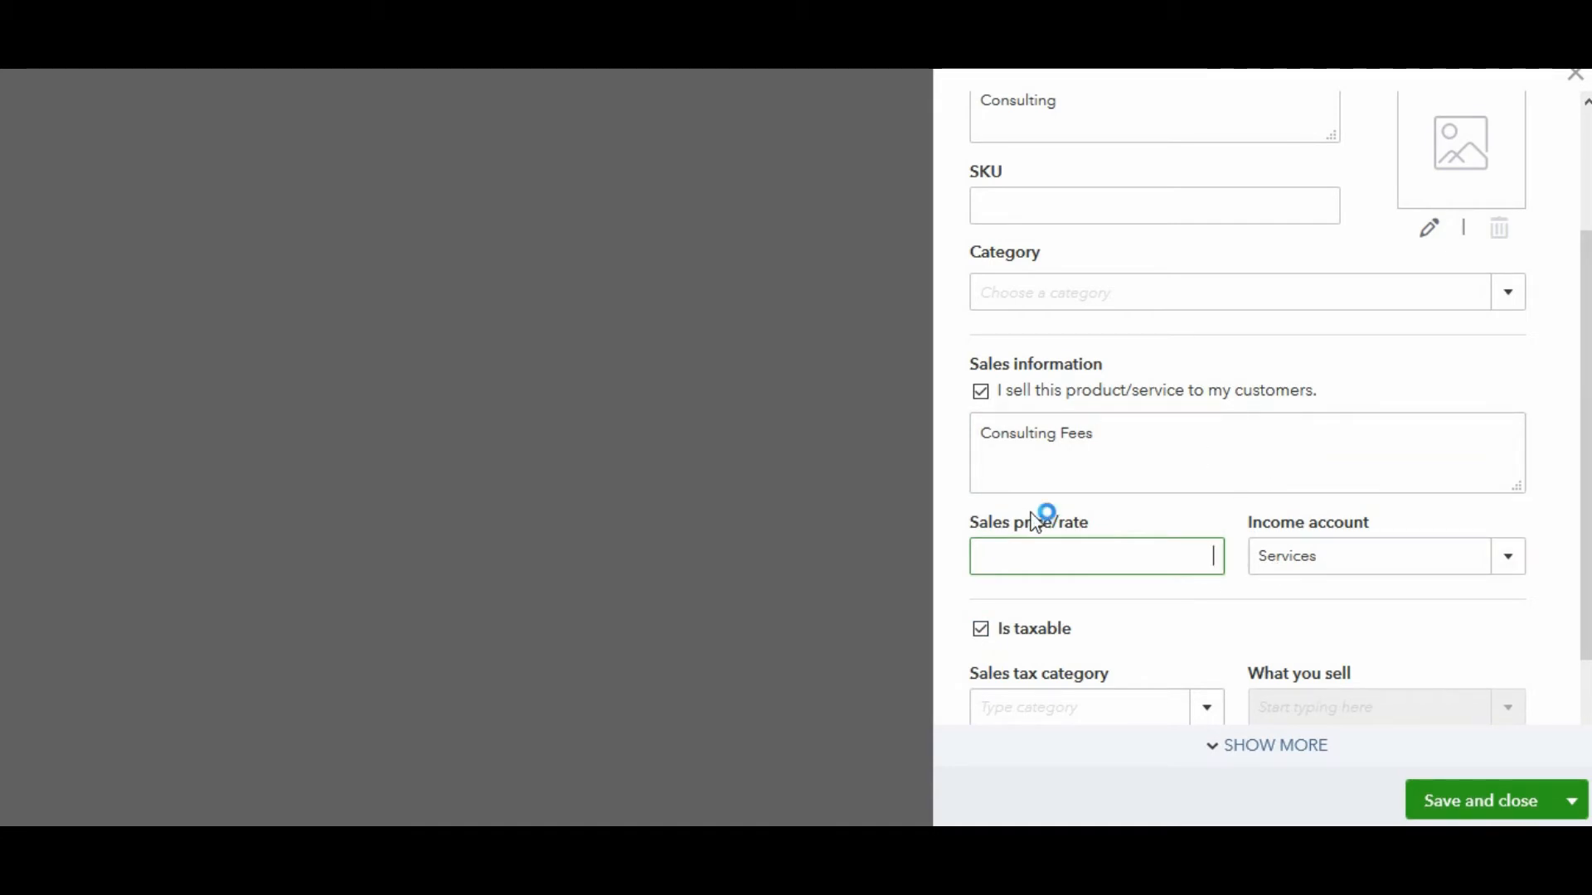
{"action": "type", "text": "100"}
{"action": "key", "text": "Tab"}
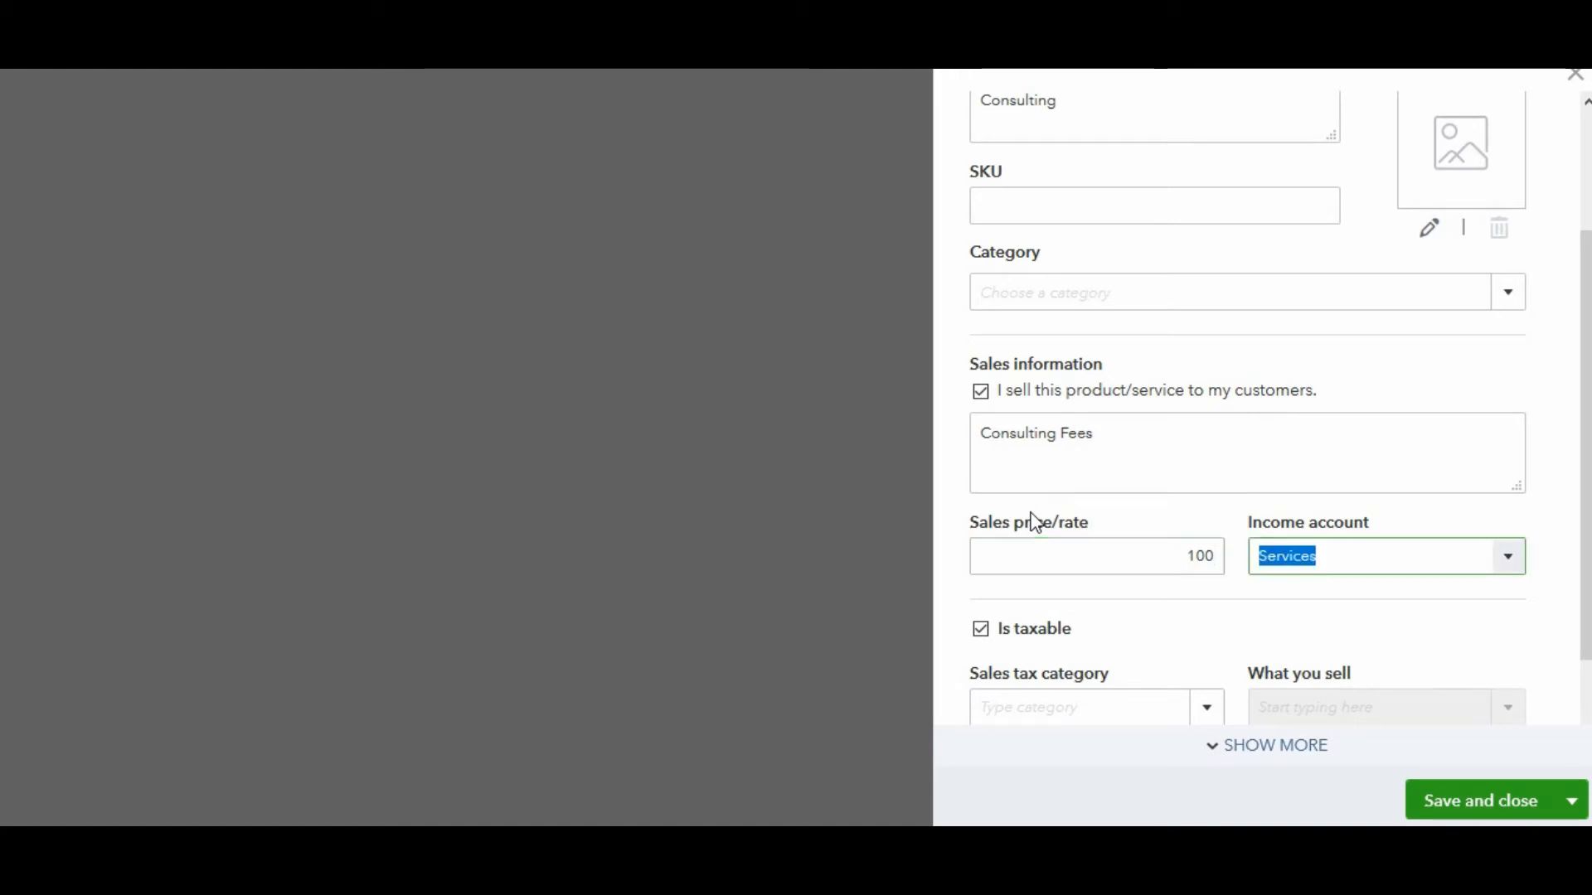
{"action": "left_click", "coordinate": [1512, 564]}
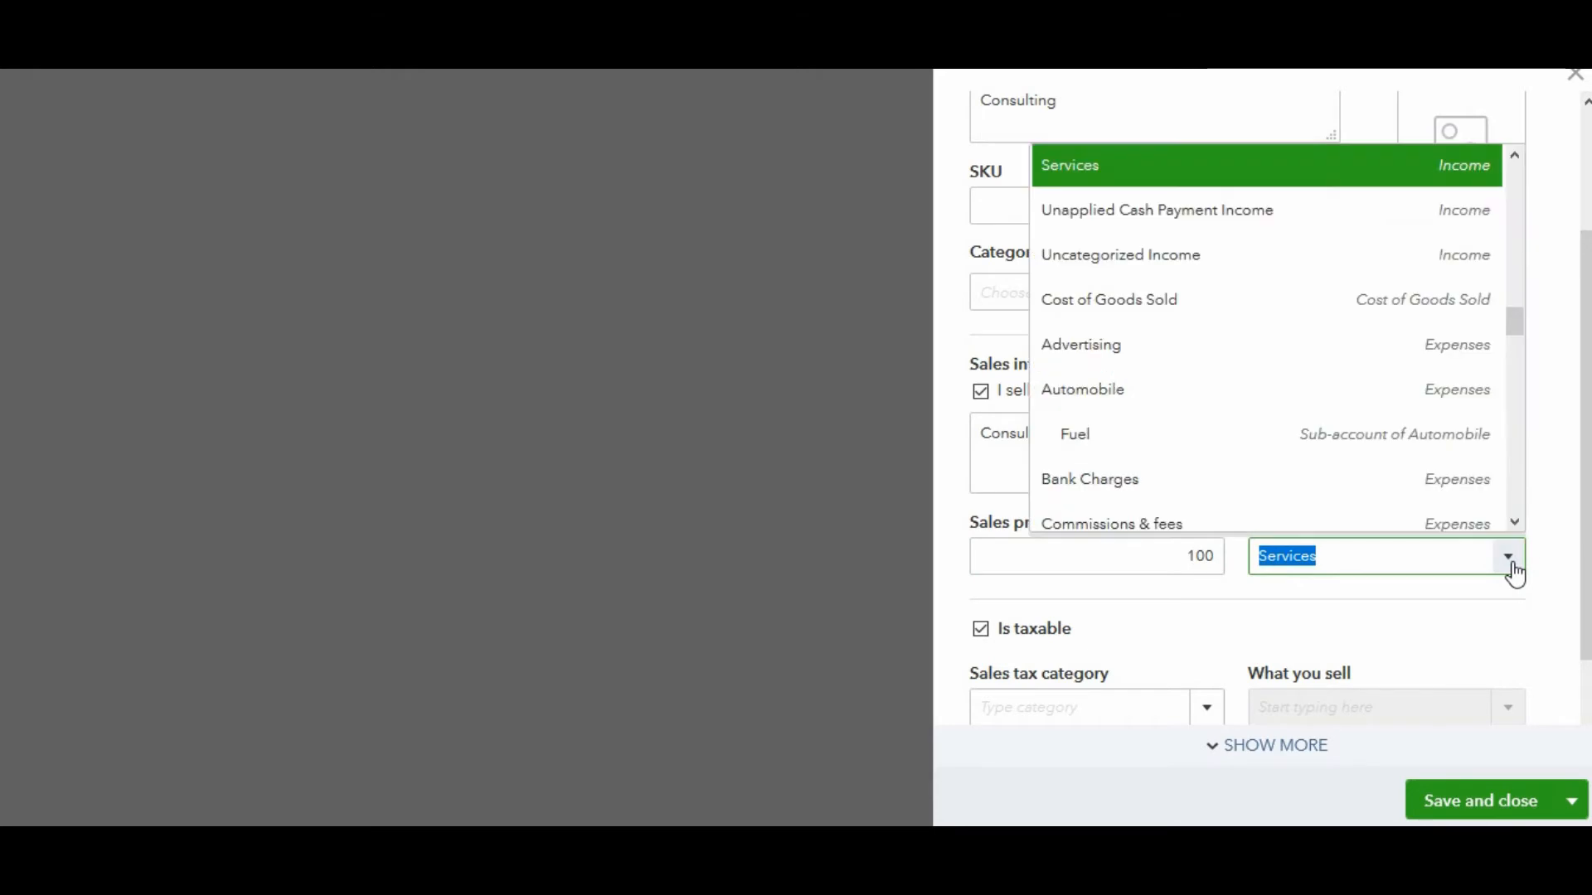
{"action": "left_click_drag", "start_coordinate": [1516, 323], "coordinate": [1514, 304]}
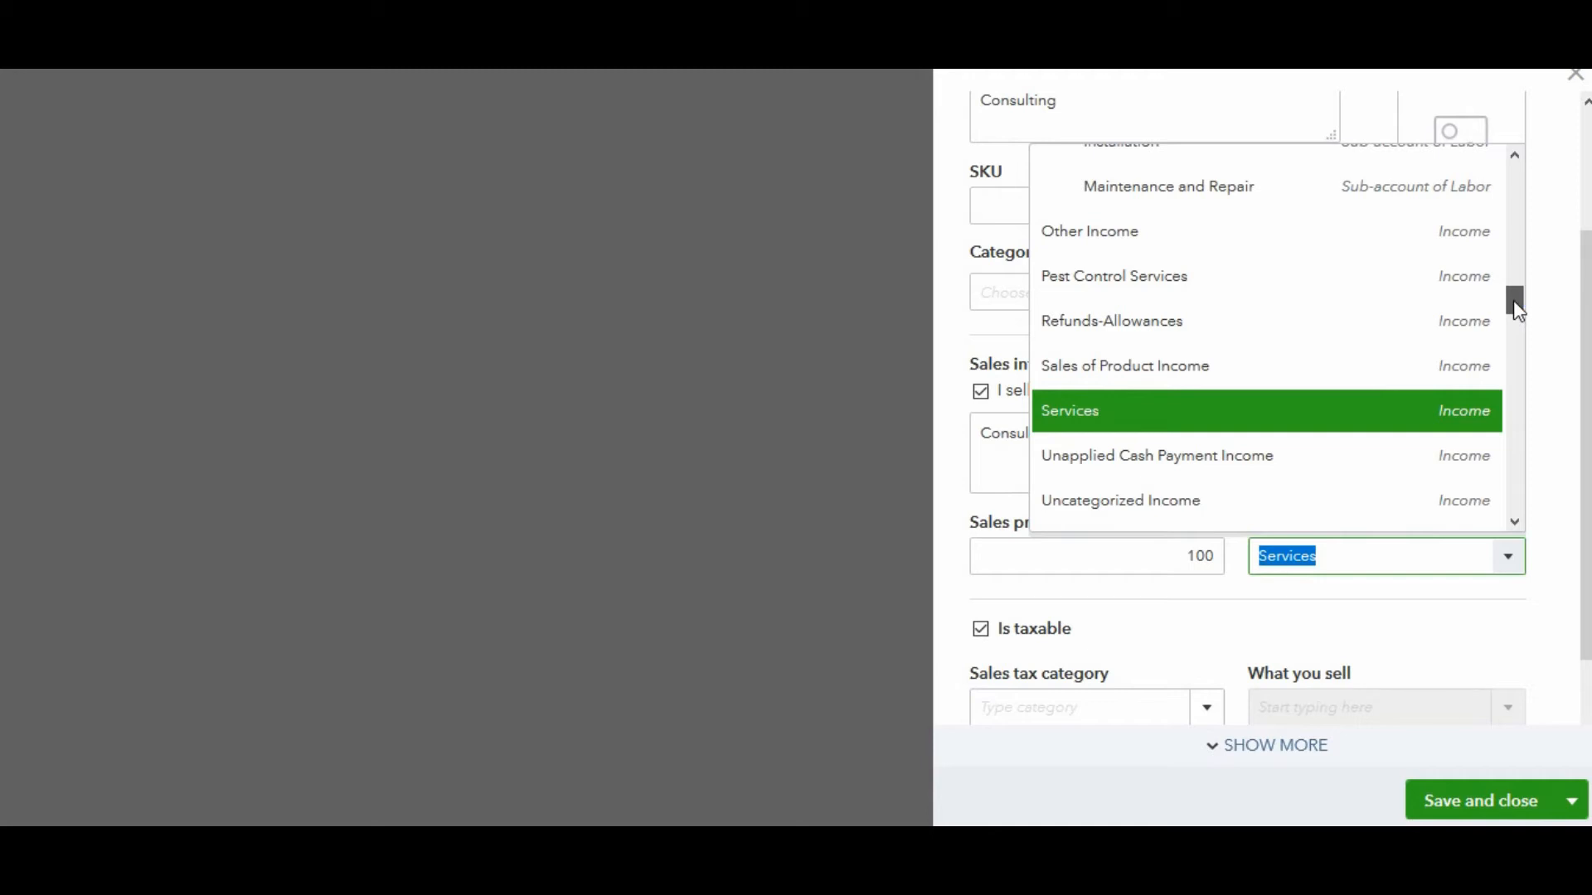
{"action": "left_click_drag", "start_coordinate": [1514, 300], "coordinate": [1514, 270]}
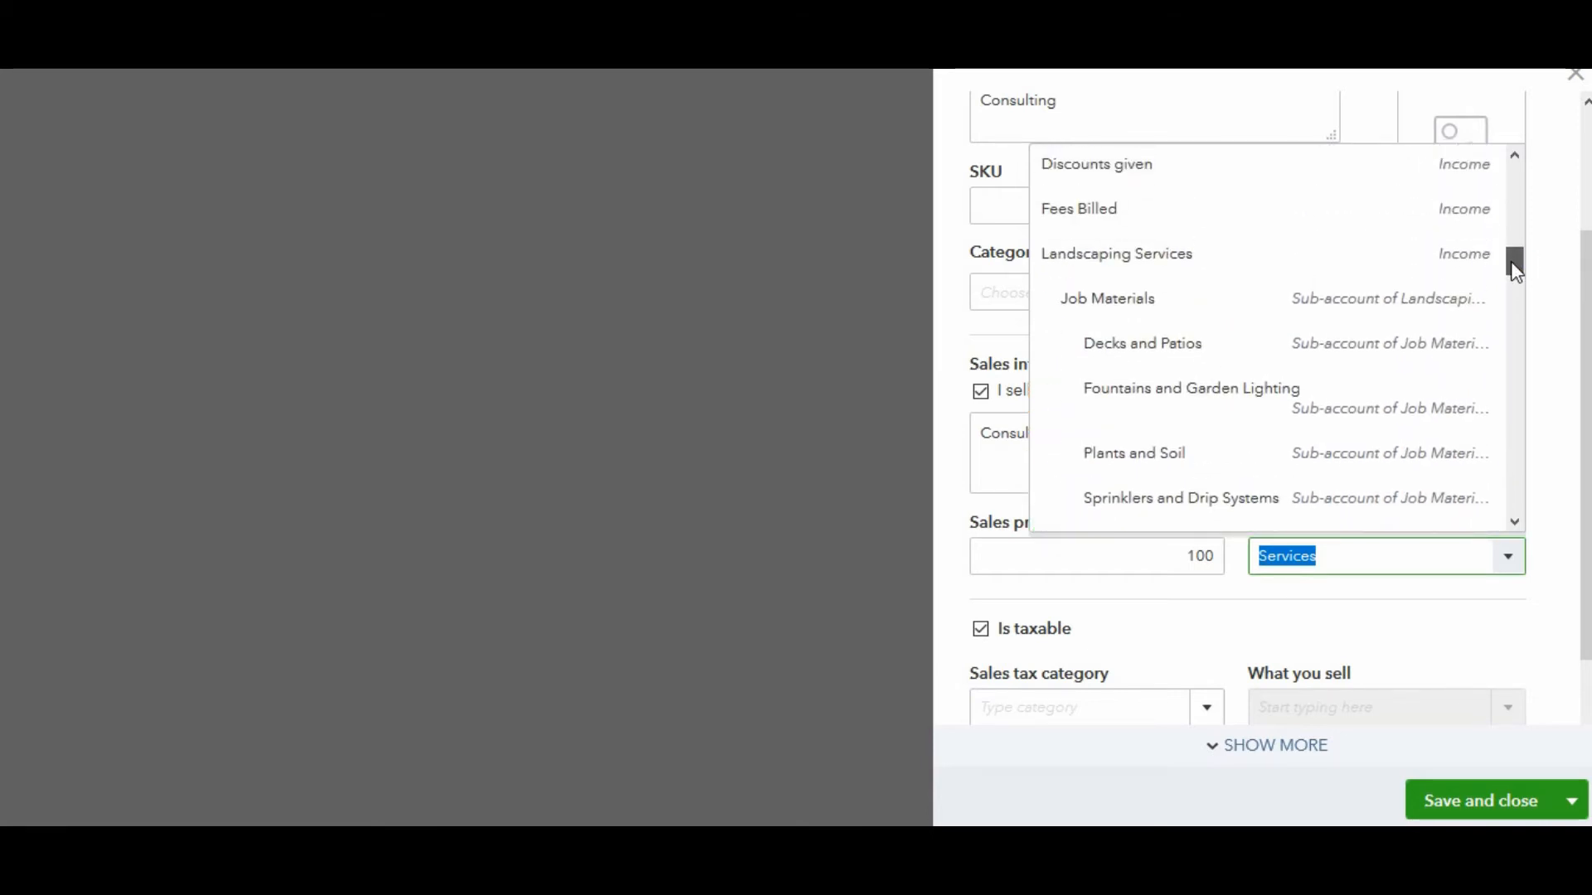
{"action": "left_click", "coordinate": [1326, 272]}
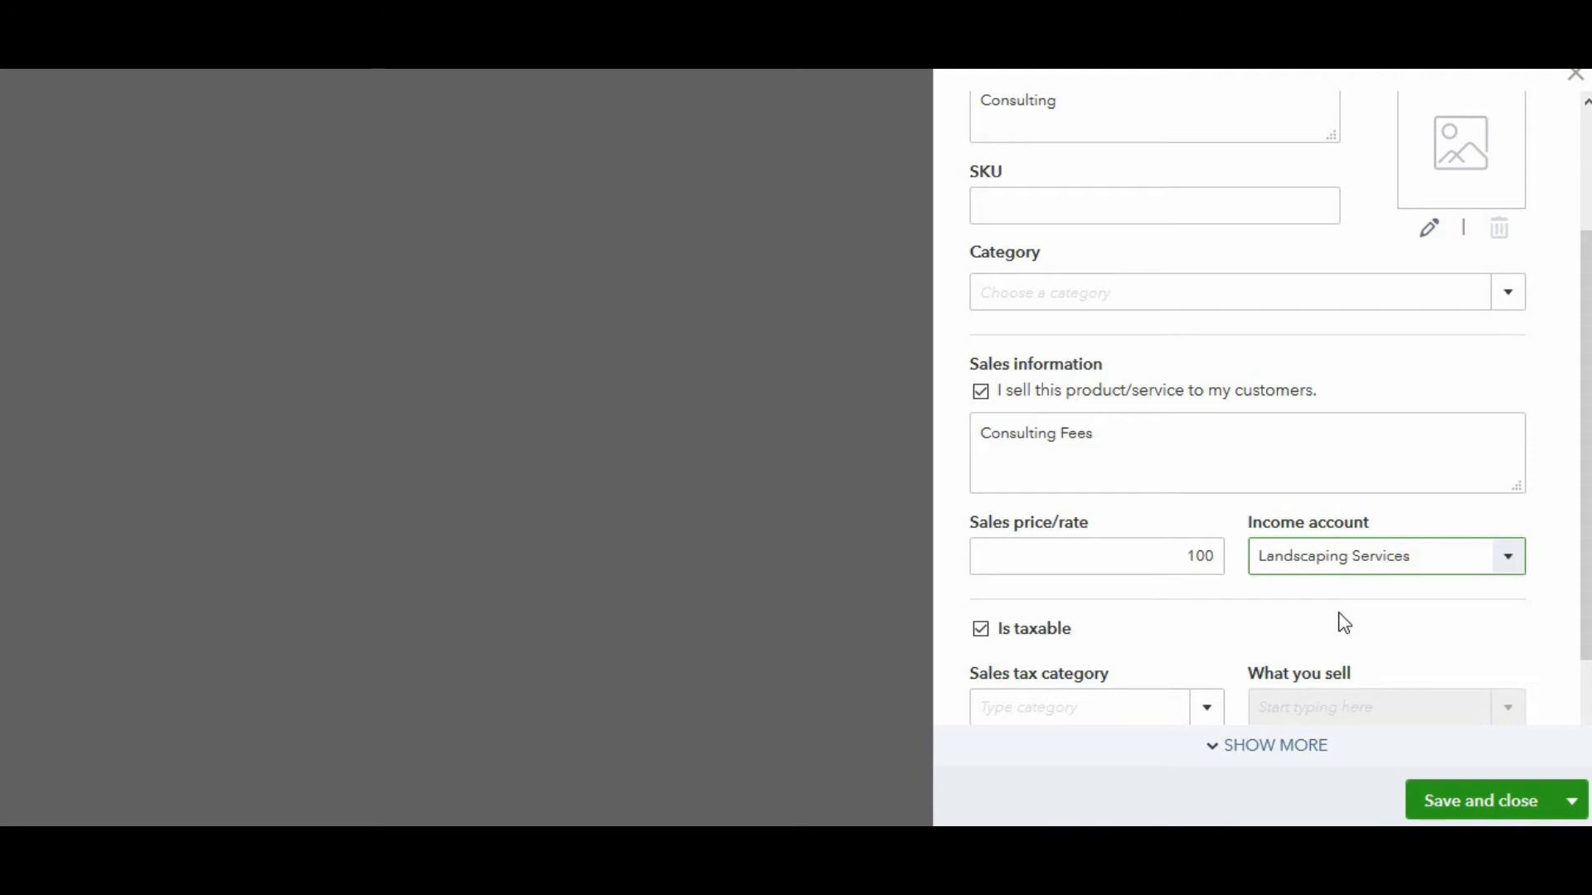
- Mark the Consulting service as not taxable, then save and close it
{"action": "left_click_drag", "start_coordinate": [1585, 497], "coordinate": [1587, 577]}
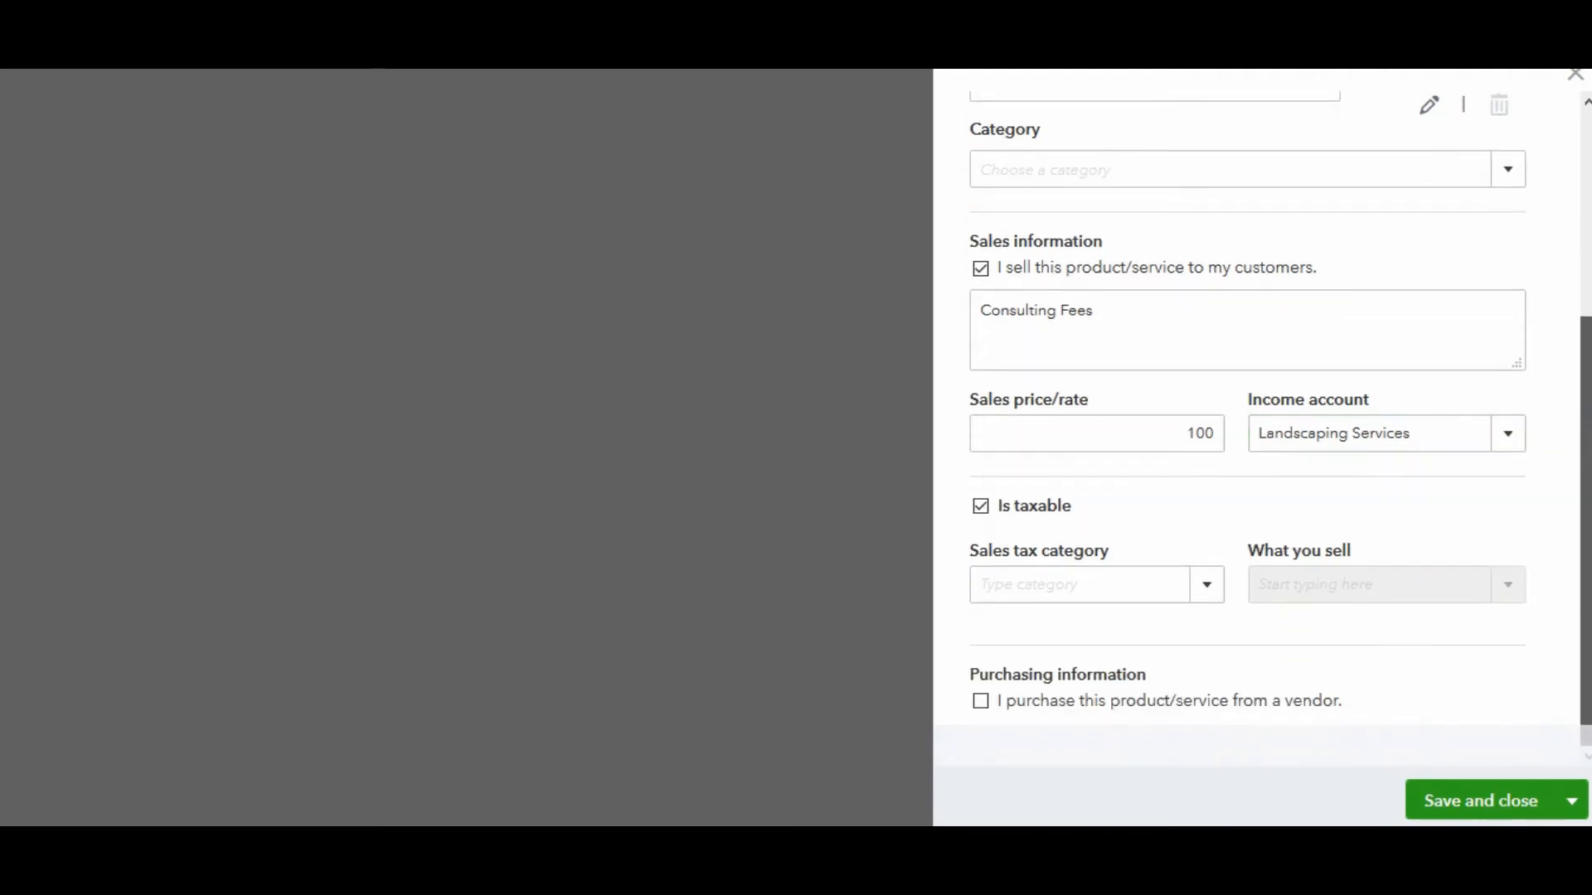
{"action": "left_click", "coordinate": [983, 510]}
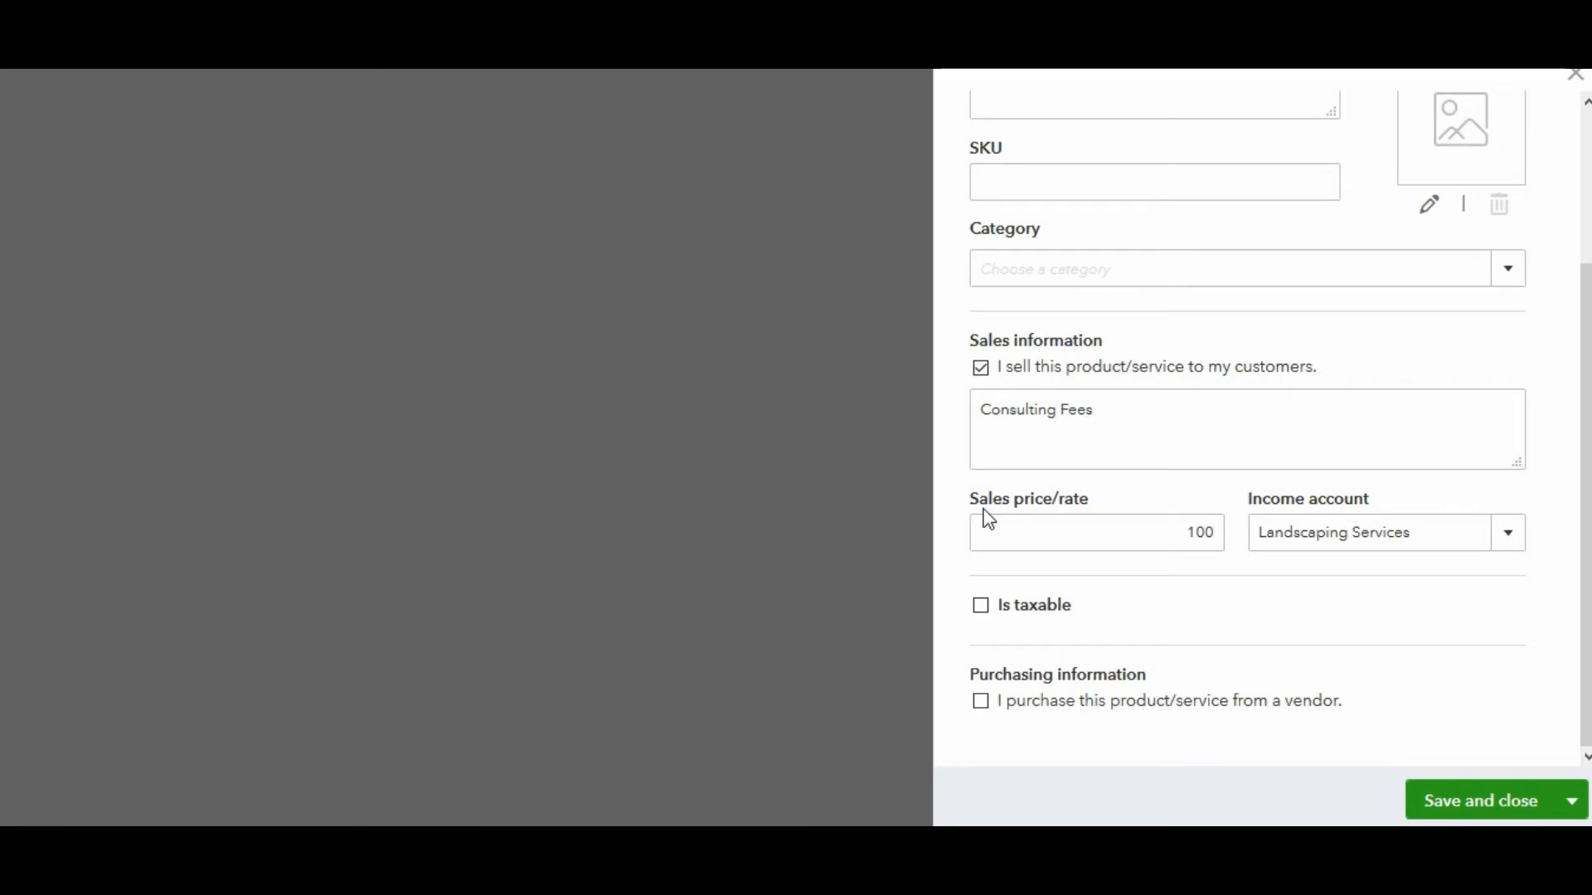
{"action": "left_click", "coordinate": [989, 519]}
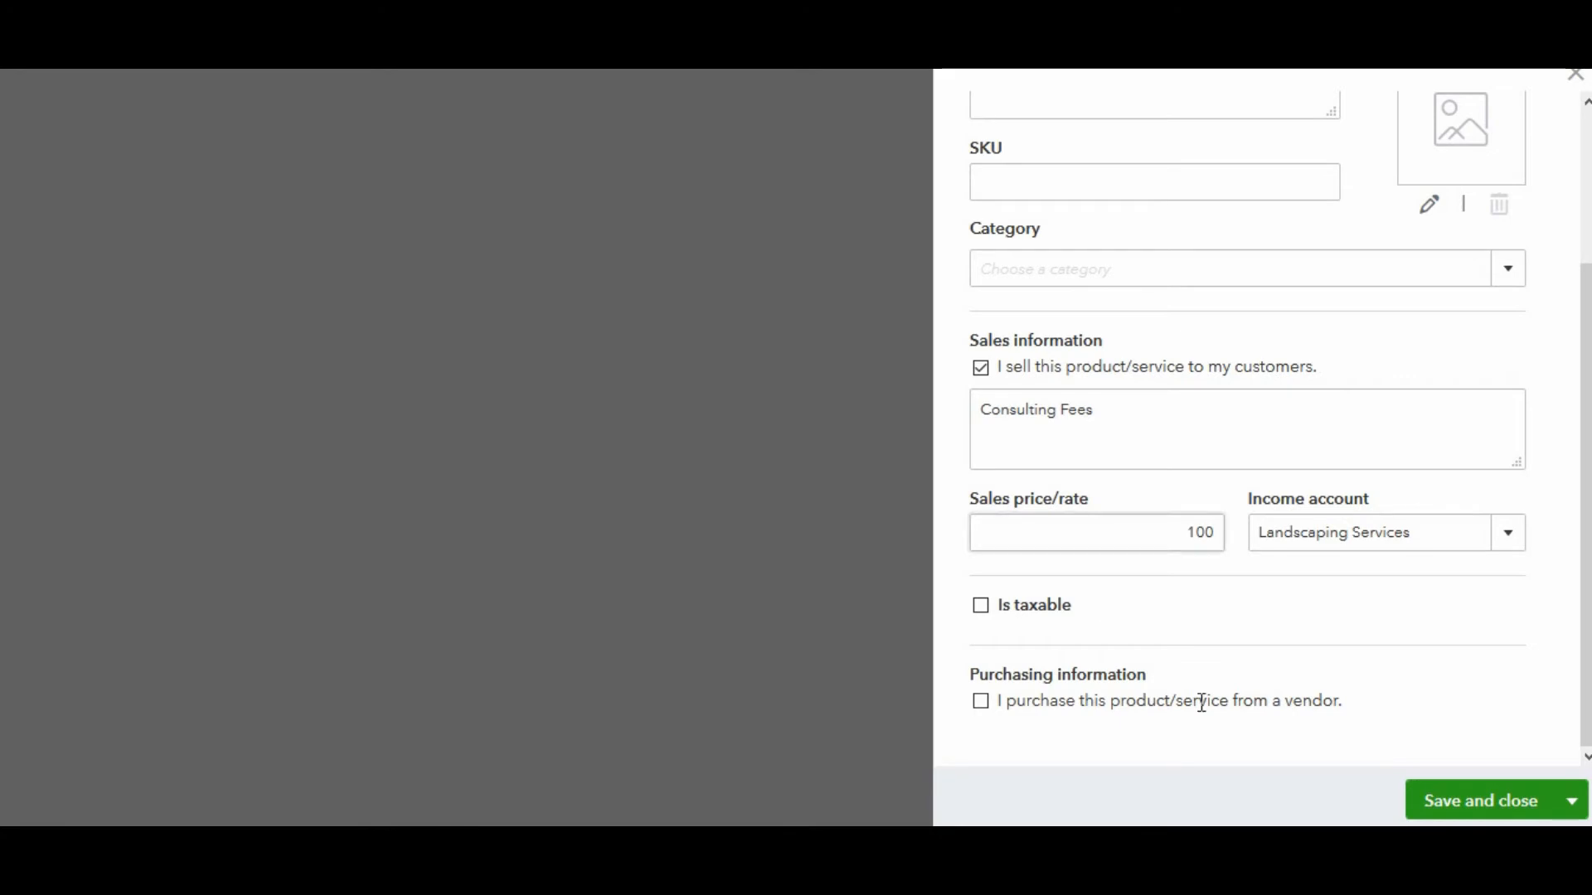
{"action": "left_click", "coordinate": [1490, 801]}
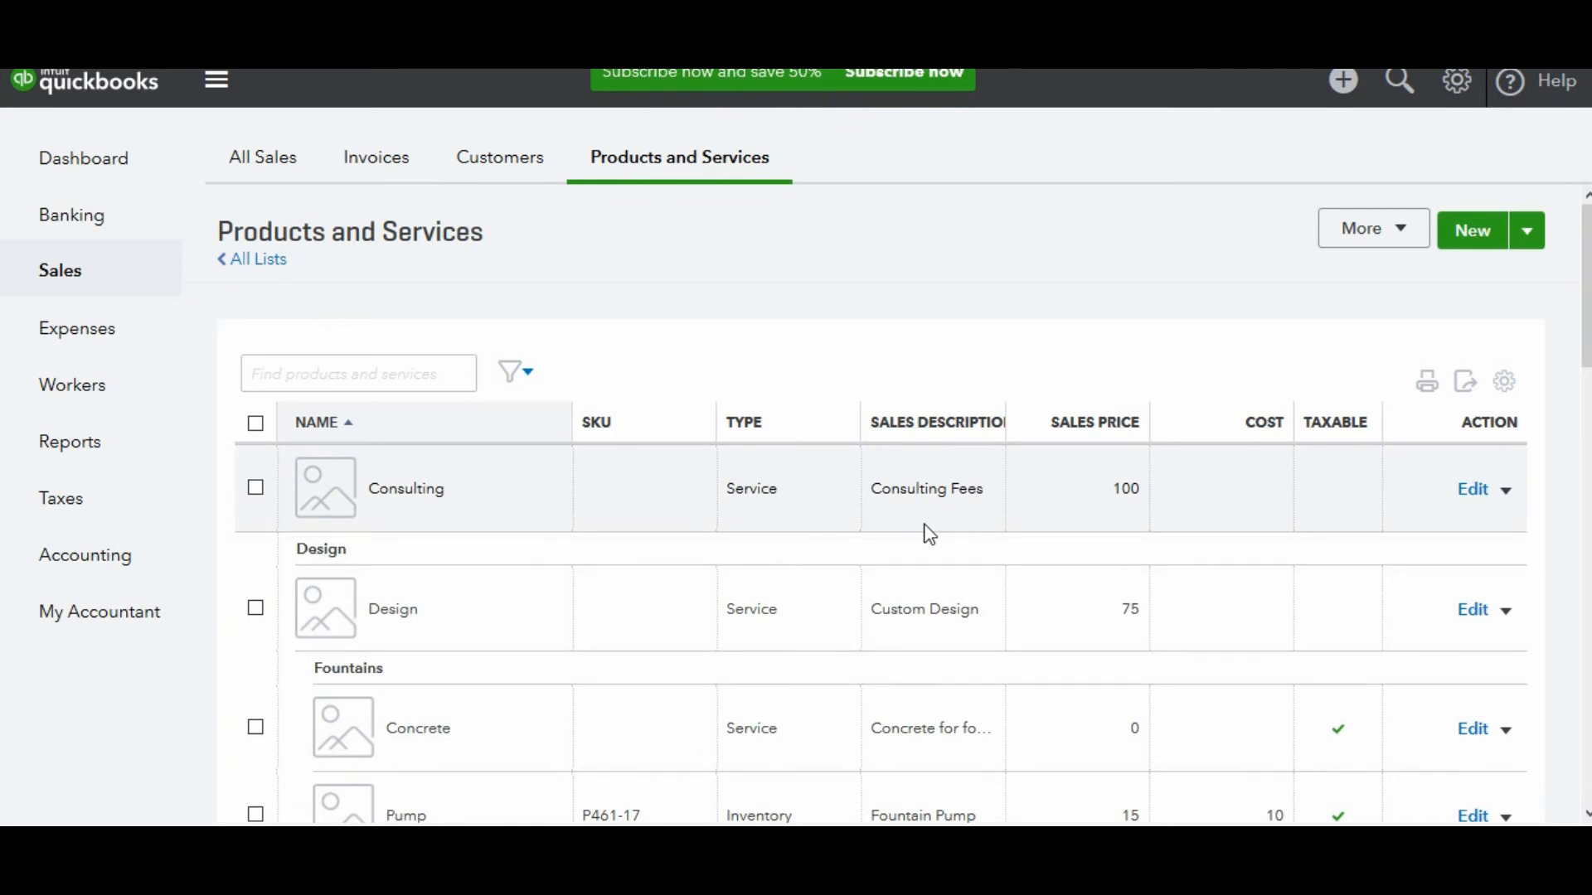
- Start a new product/service item of type Non-inventory and name it "Lawn Mowers"
{"action": "left_click", "coordinate": [1475, 240]}
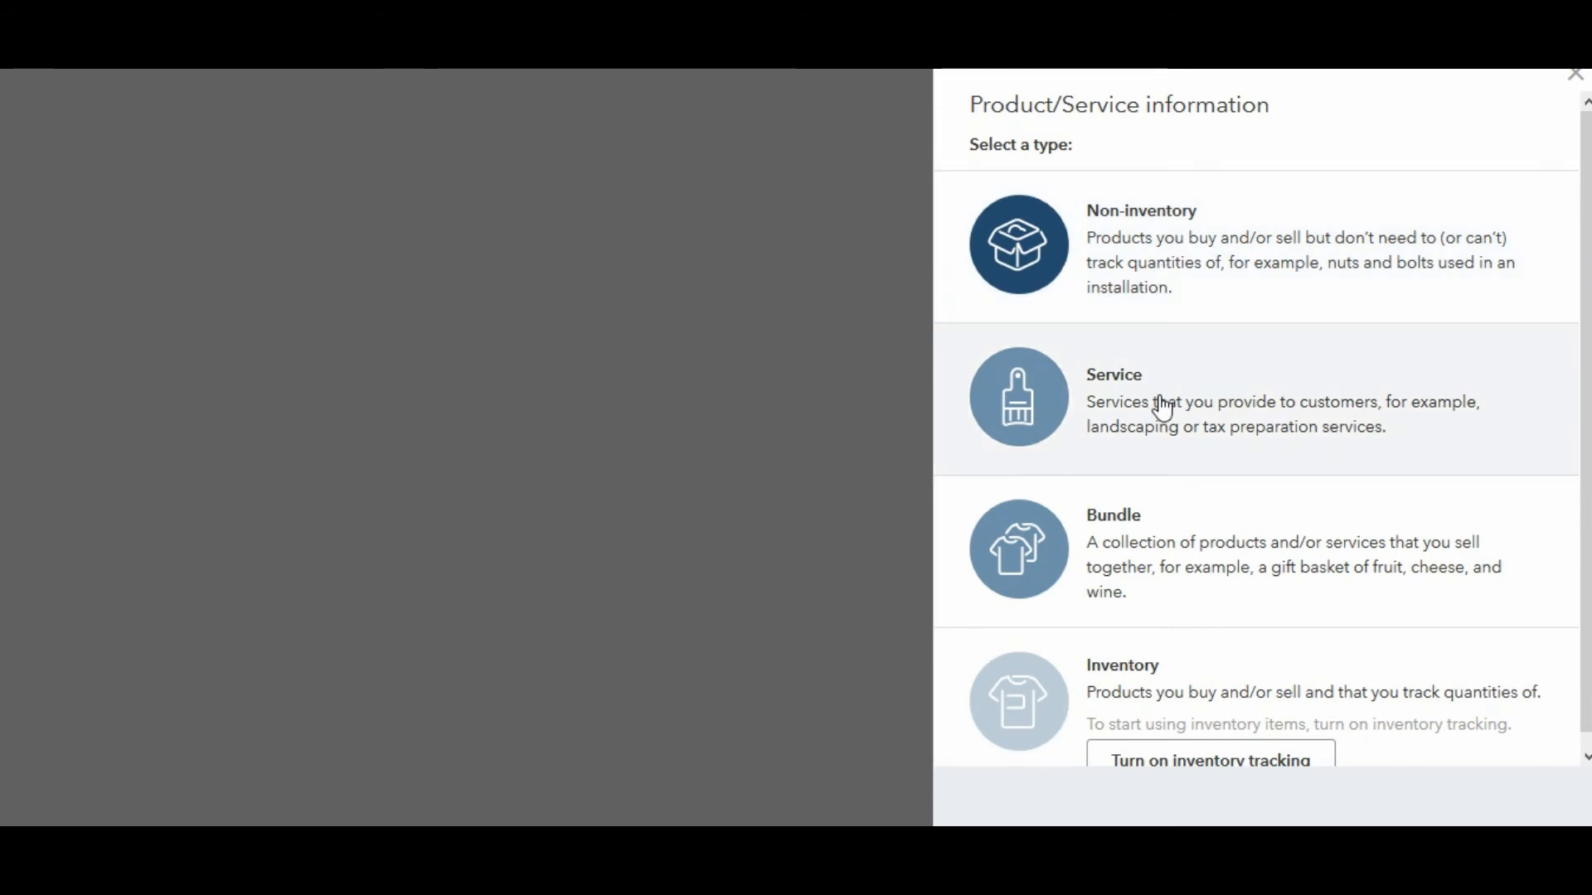
{"action": "left_click", "coordinate": [1165, 258]}
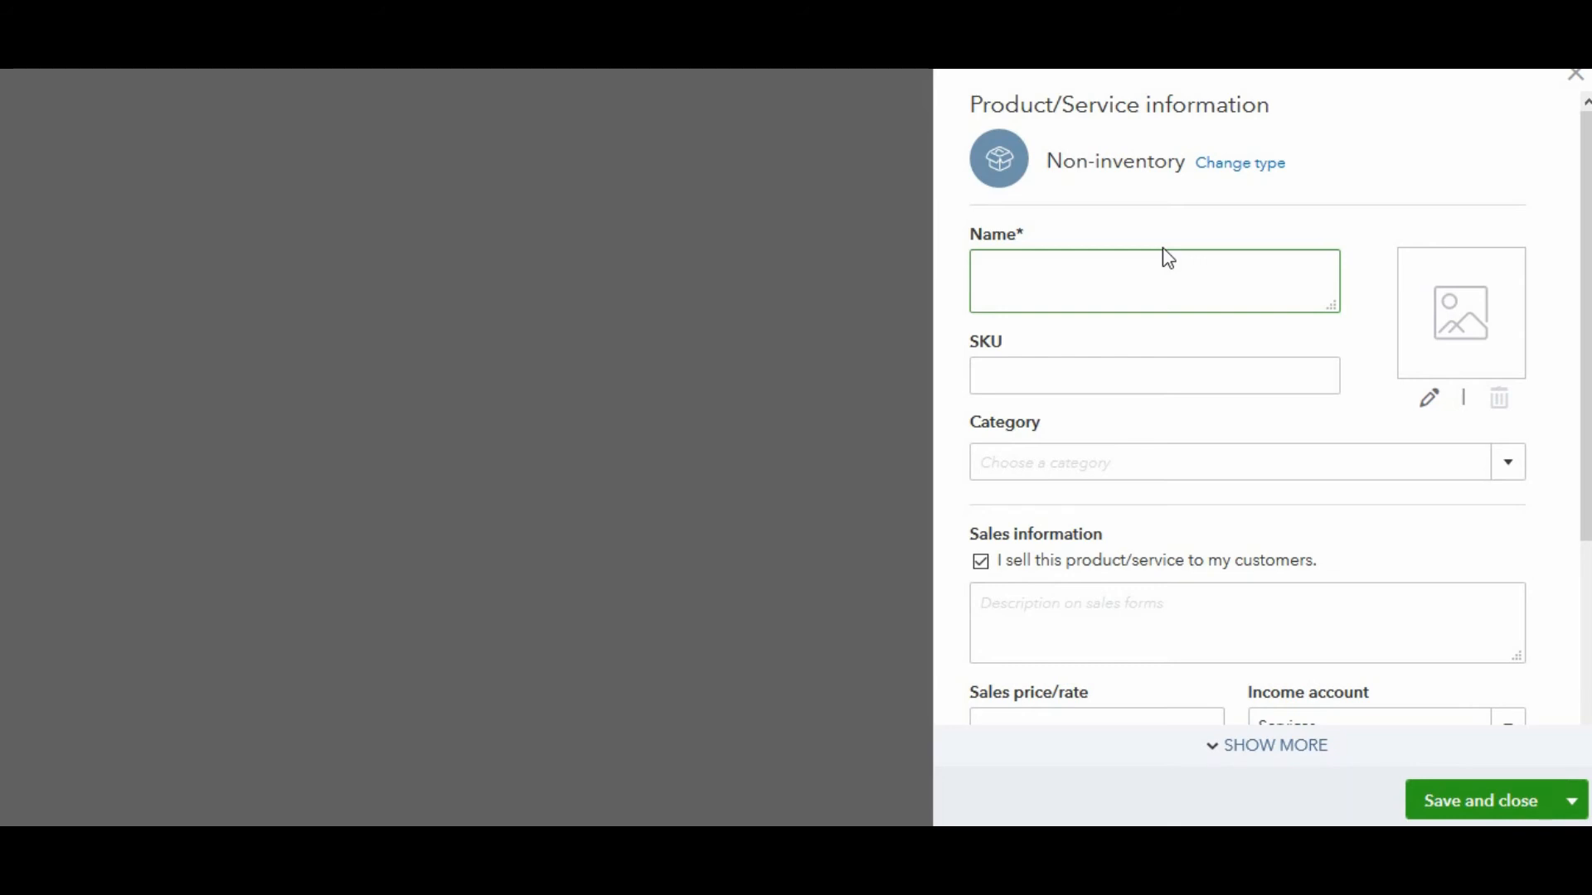
{"action": "type", "text": "Lawn Mowers"}
- Enter "Lawn Mower" as the sales description of the Lawn Mowers item
{"action": "left_click", "coordinate": [1207, 601]}
{"action": "type", "text": "L"}
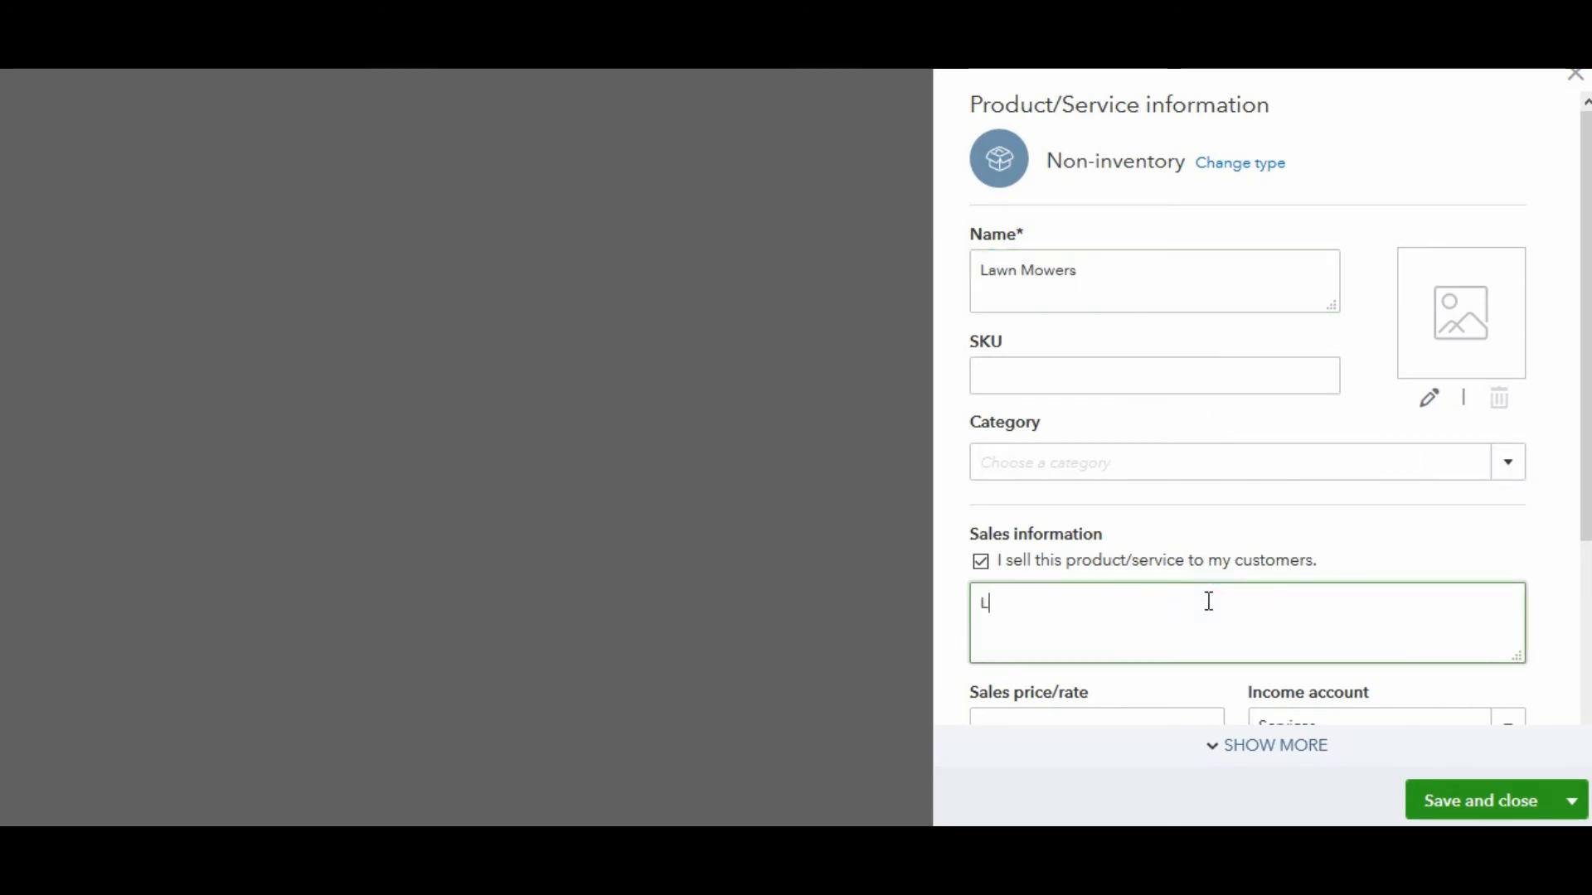
{"action": "type", "text": "awn M"}
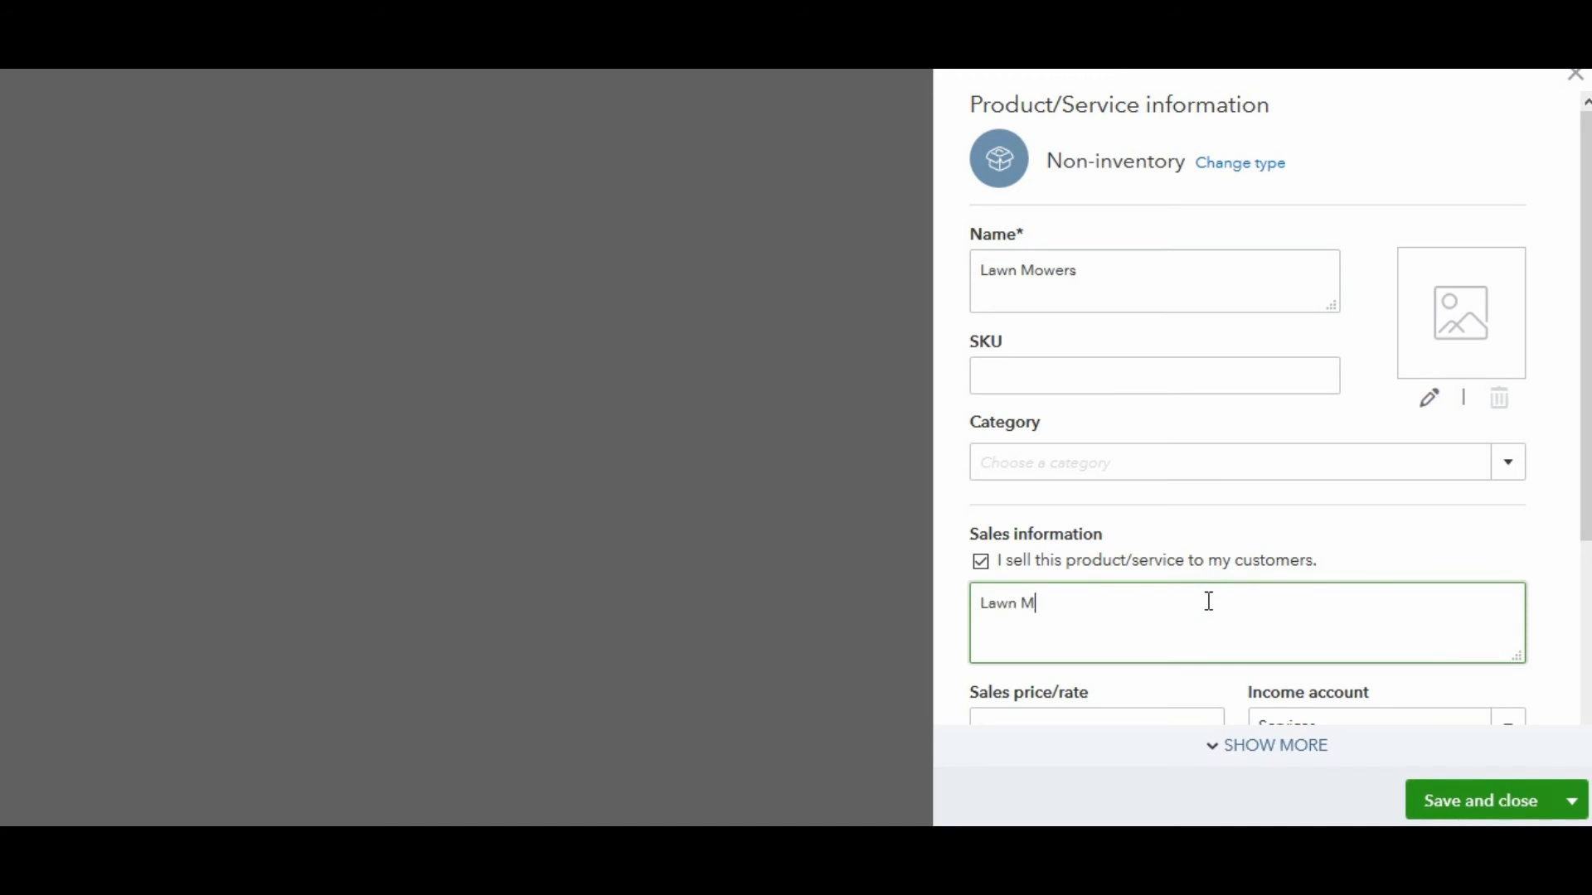
{"action": "type", "text": "ower"}
{"action": "left_click", "coordinate": [1586, 408]}
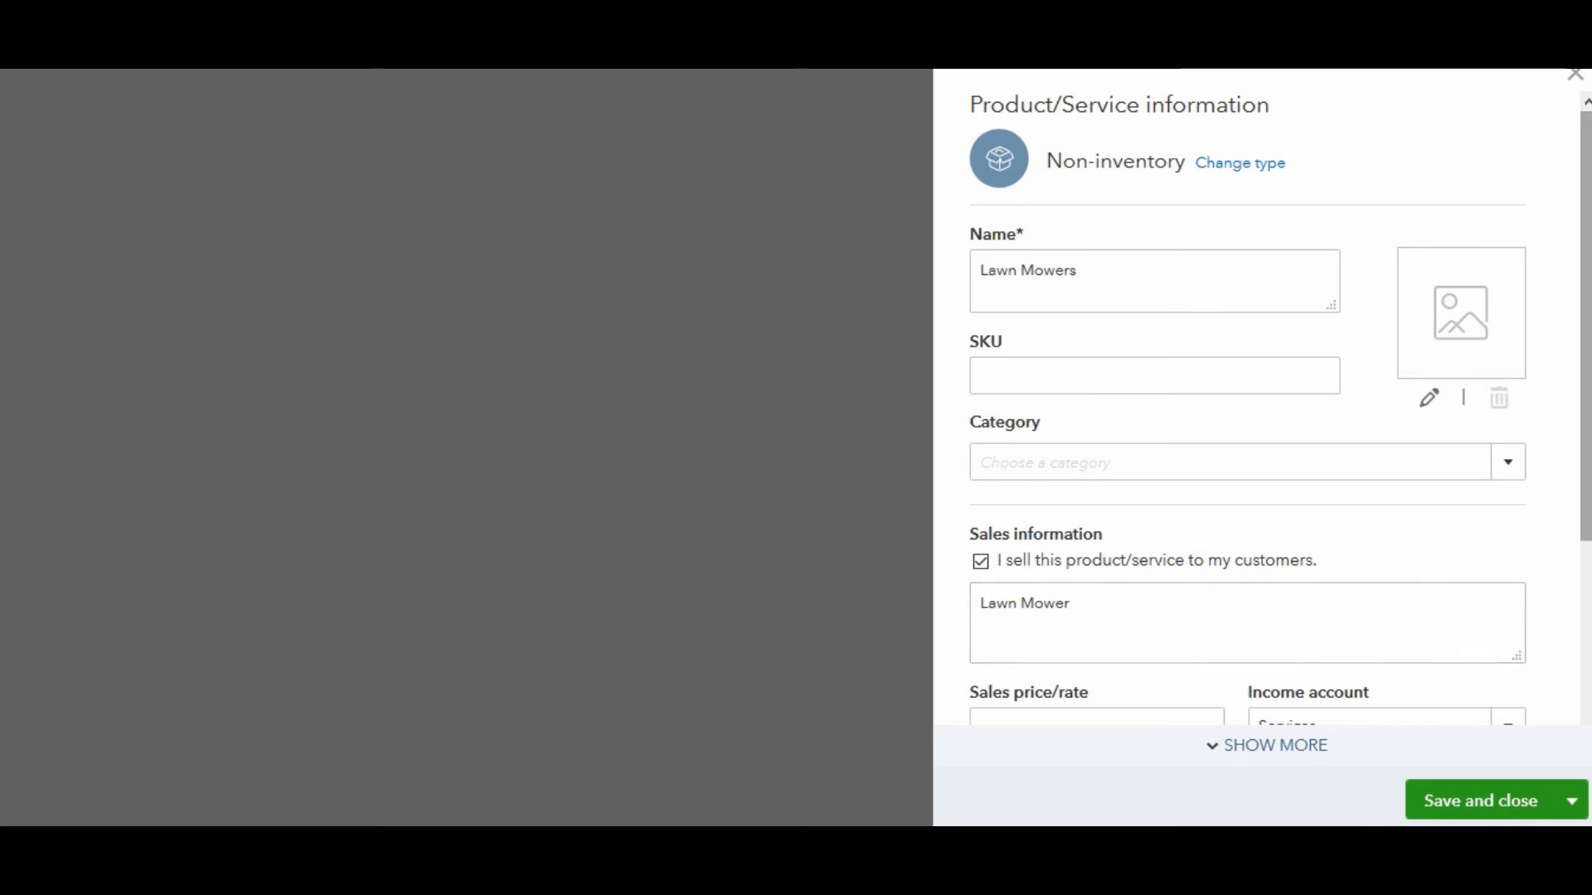
- Replace the Lawn Mowers item's sales description with "Model XJ-3 Lawn Mower with Turbo Power"
{"action": "triple_click", "coordinate": [1228, 614]}
{"action": "key", "text": "BackSpace"}
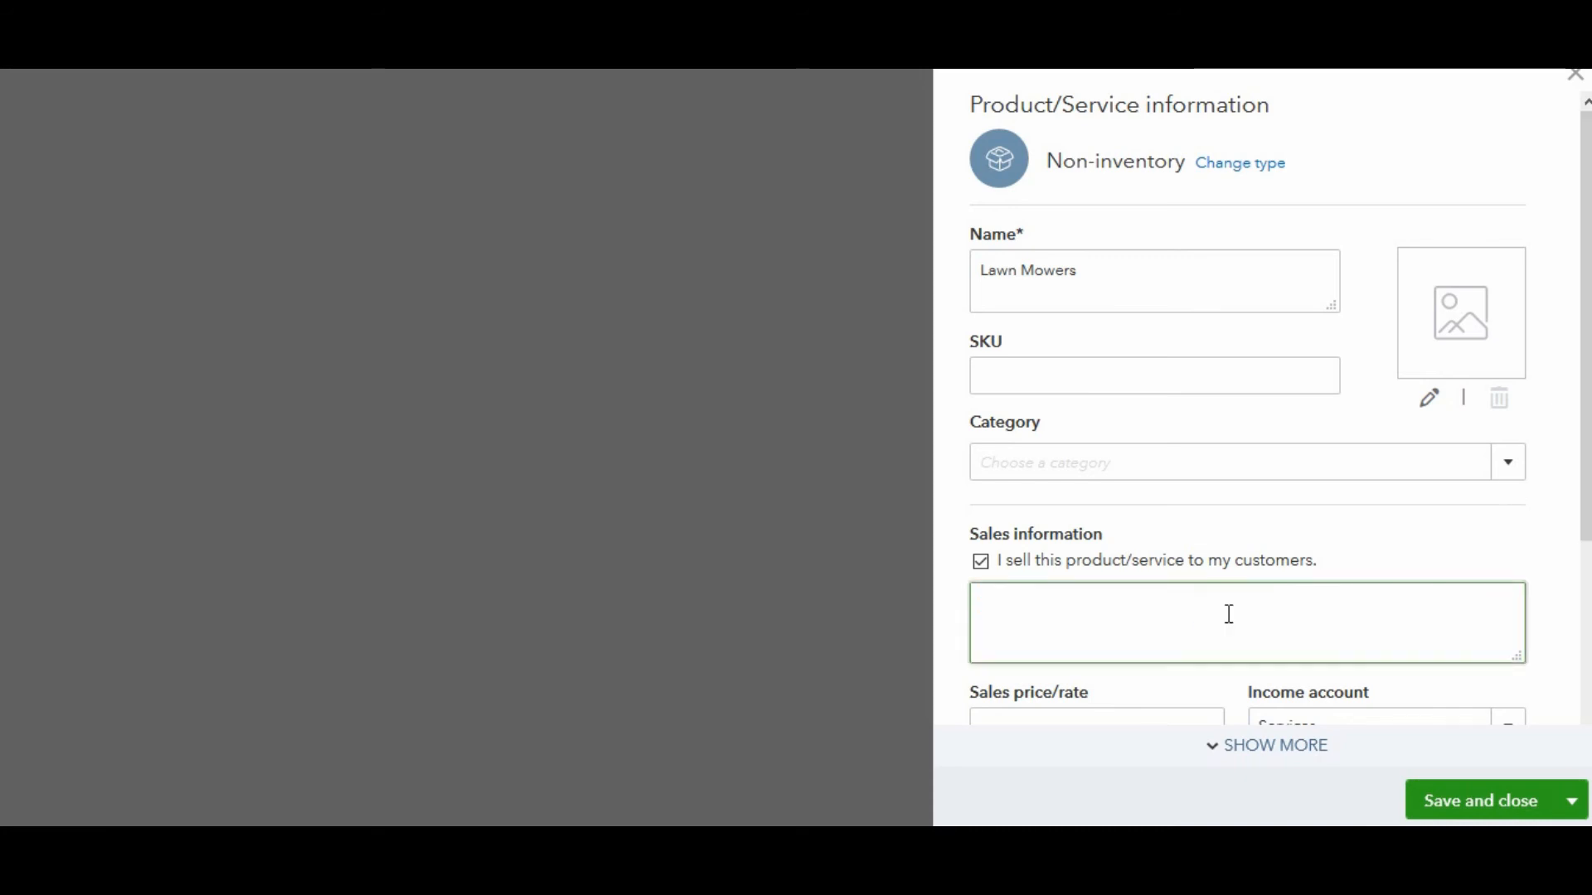
{"action": "type", "text": "Model X"}
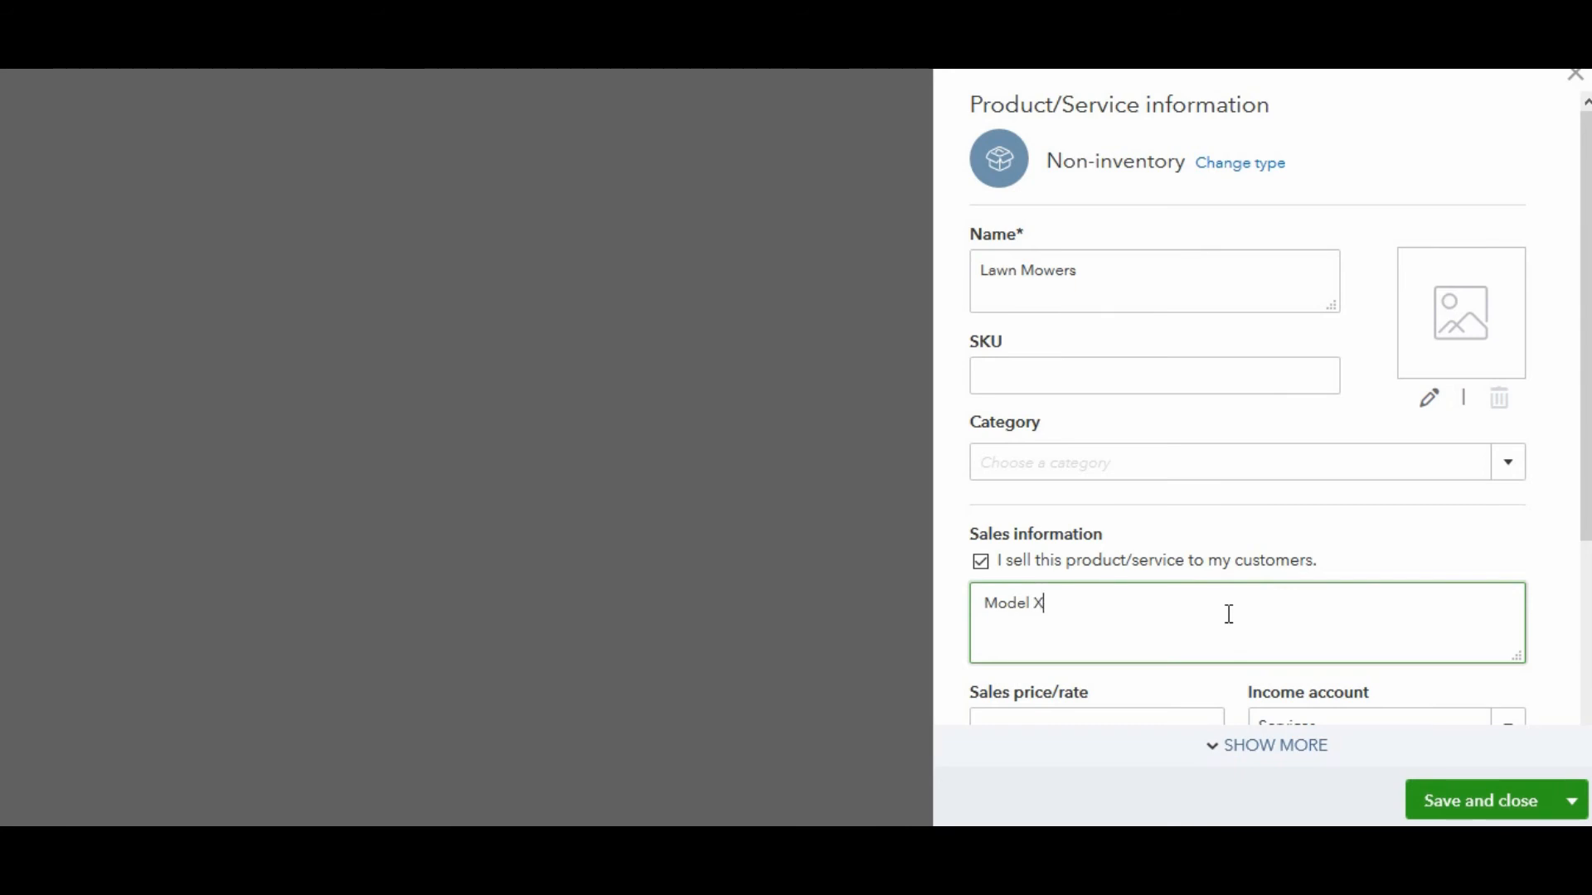
{"action": "type", "text": "J-3 Lawn Mo"}
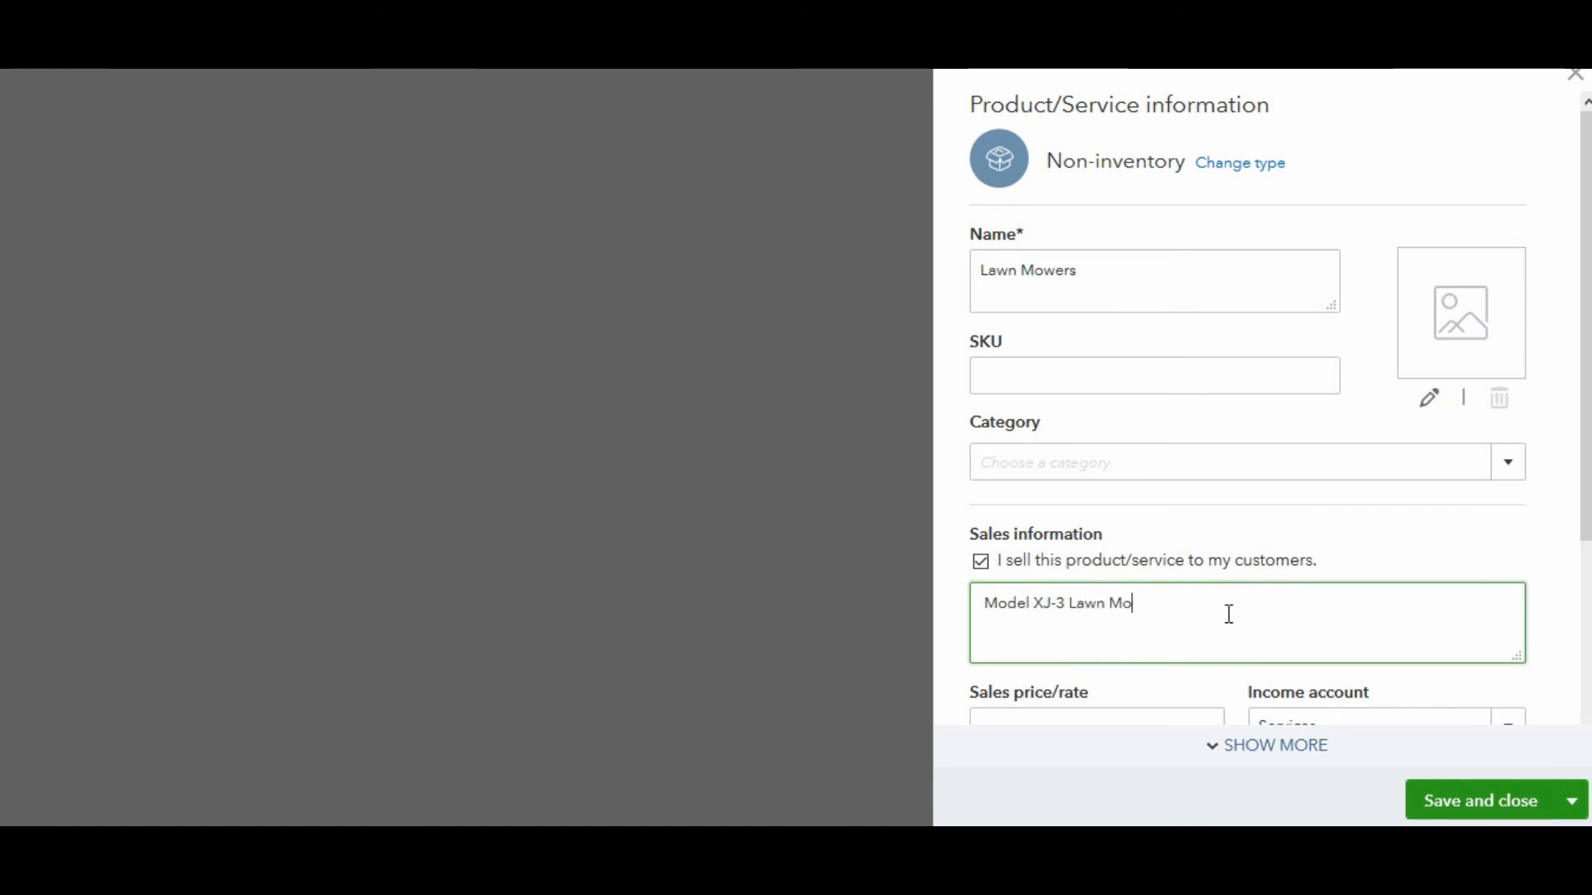
{"action": "type", "text": "wer with Turbo Power"}
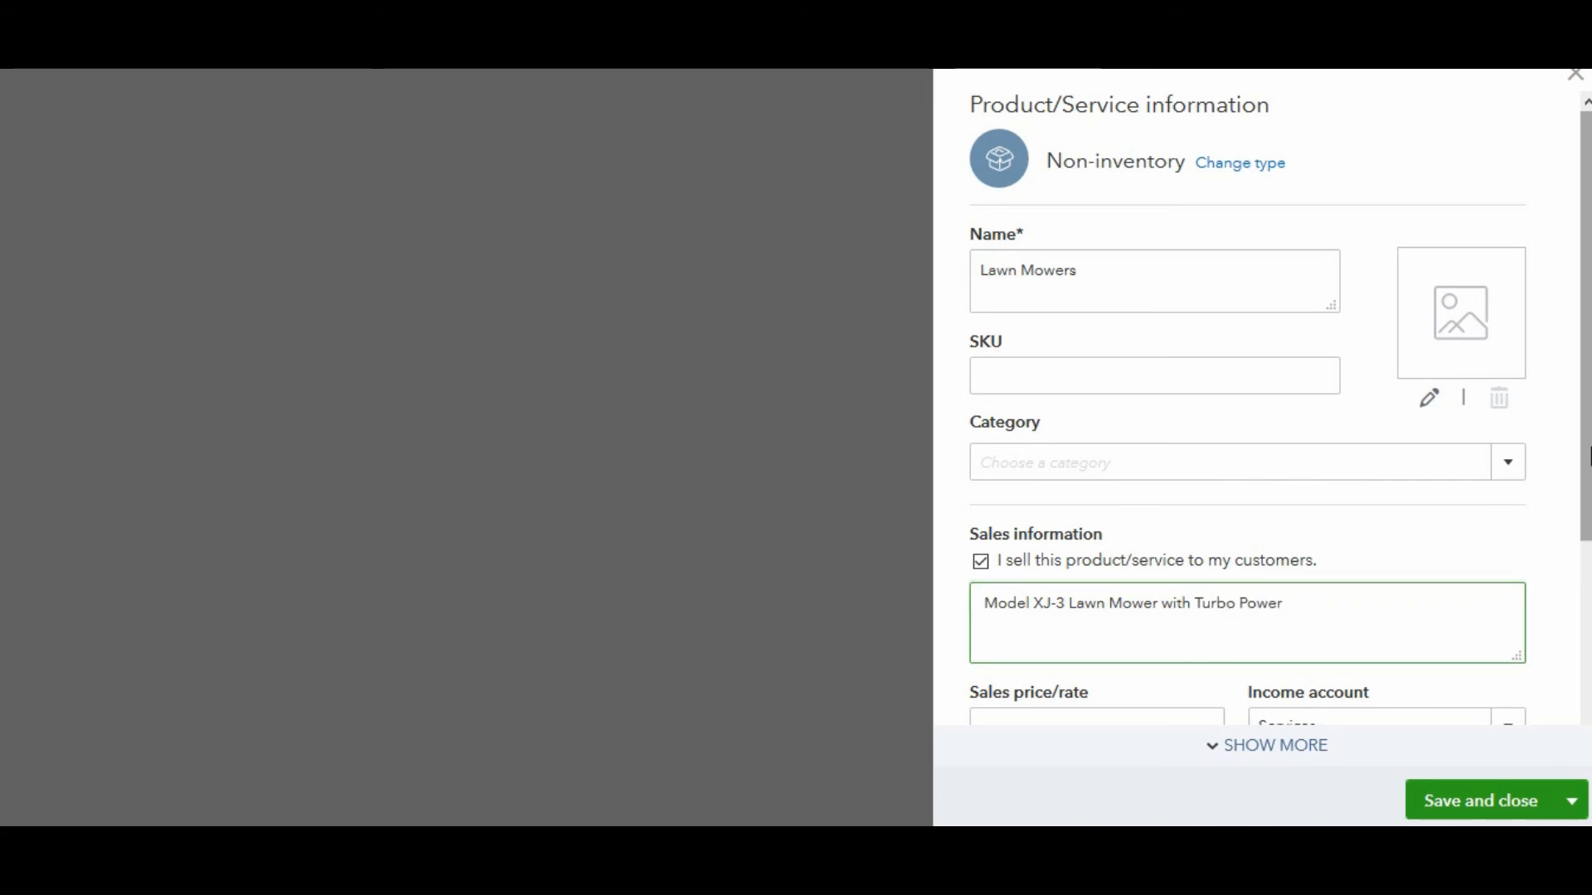
- Set the Lawn Mowers item's sales price to 2500 and its income account to Sales of Product Income
{"action": "left_click_drag", "start_coordinate": [1586, 456], "coordinate": [1587, 628]}
{"action": "left_click", "coordinate": [1207, 483]}
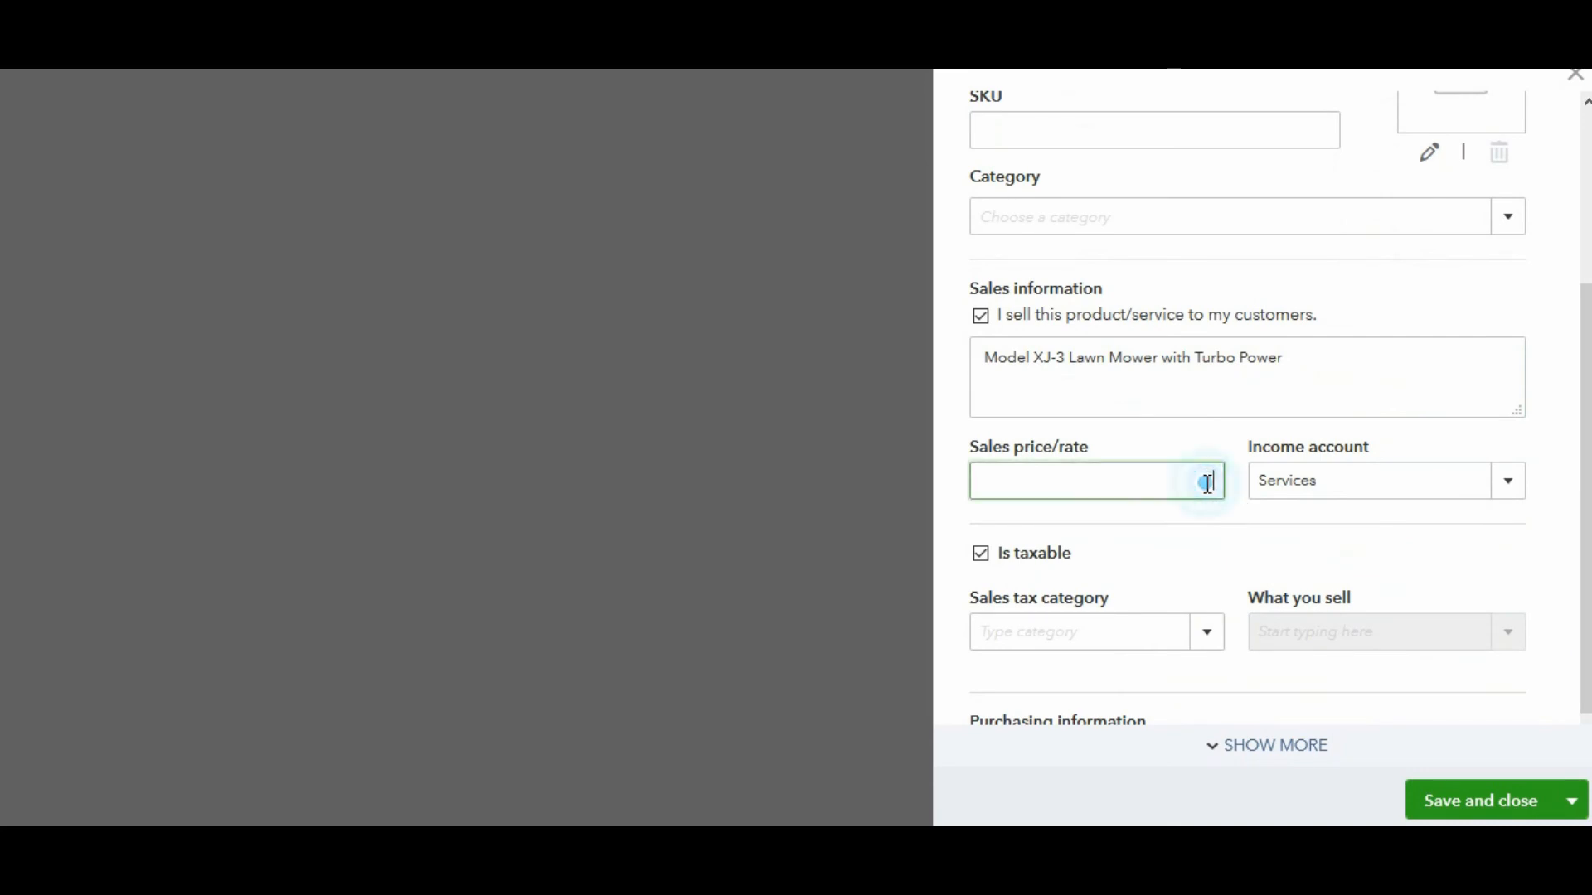
{"action": "type", "text": "2500"}
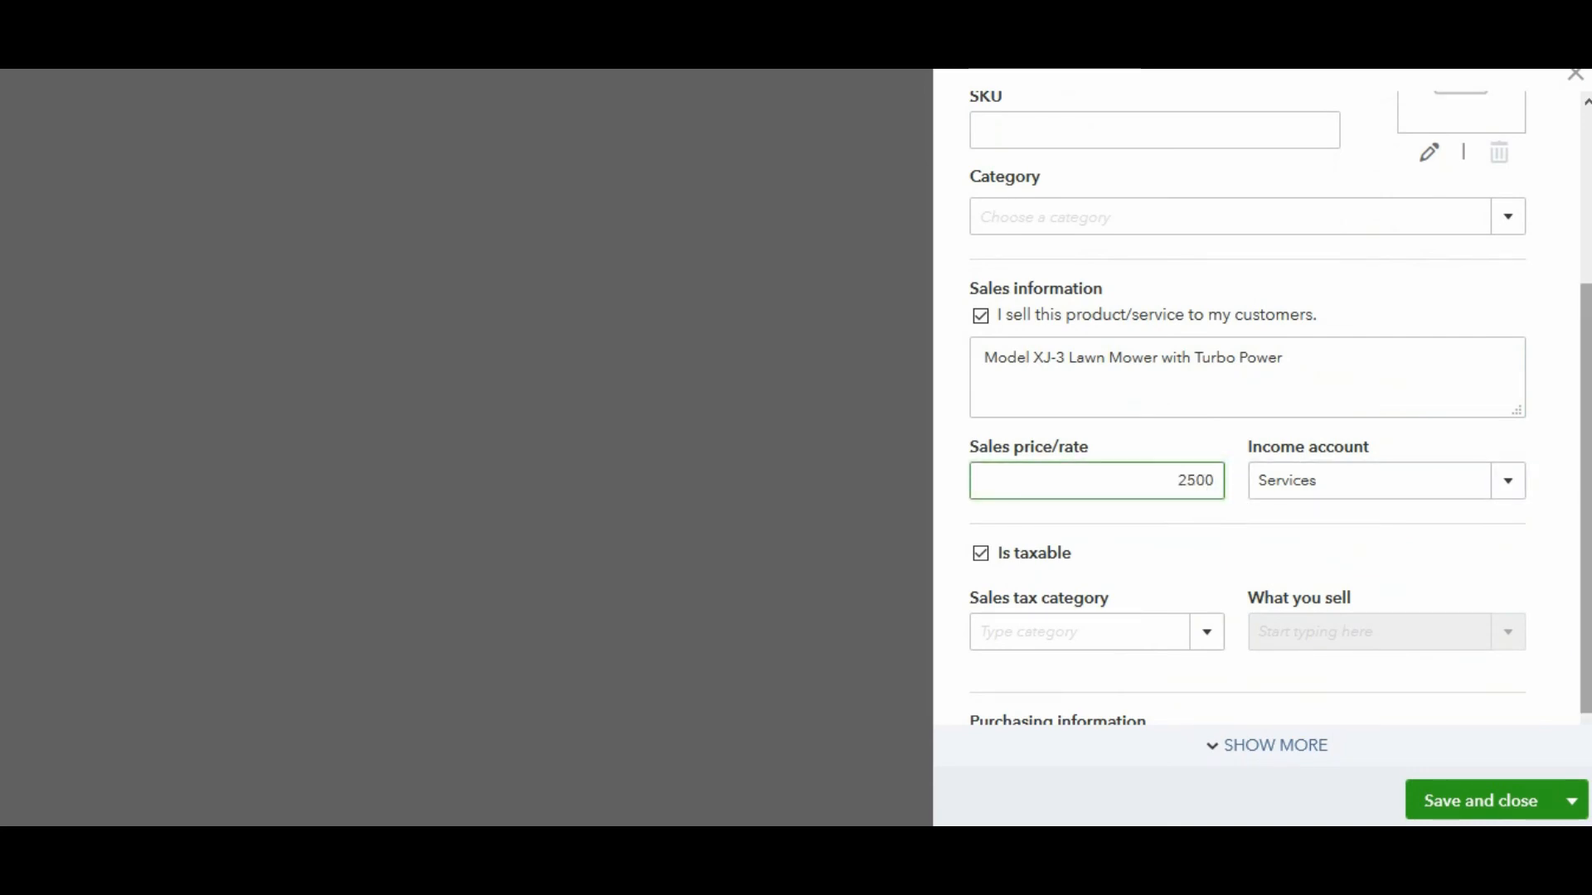
{"action": "left_click", "coordinate": [1508, 497]}
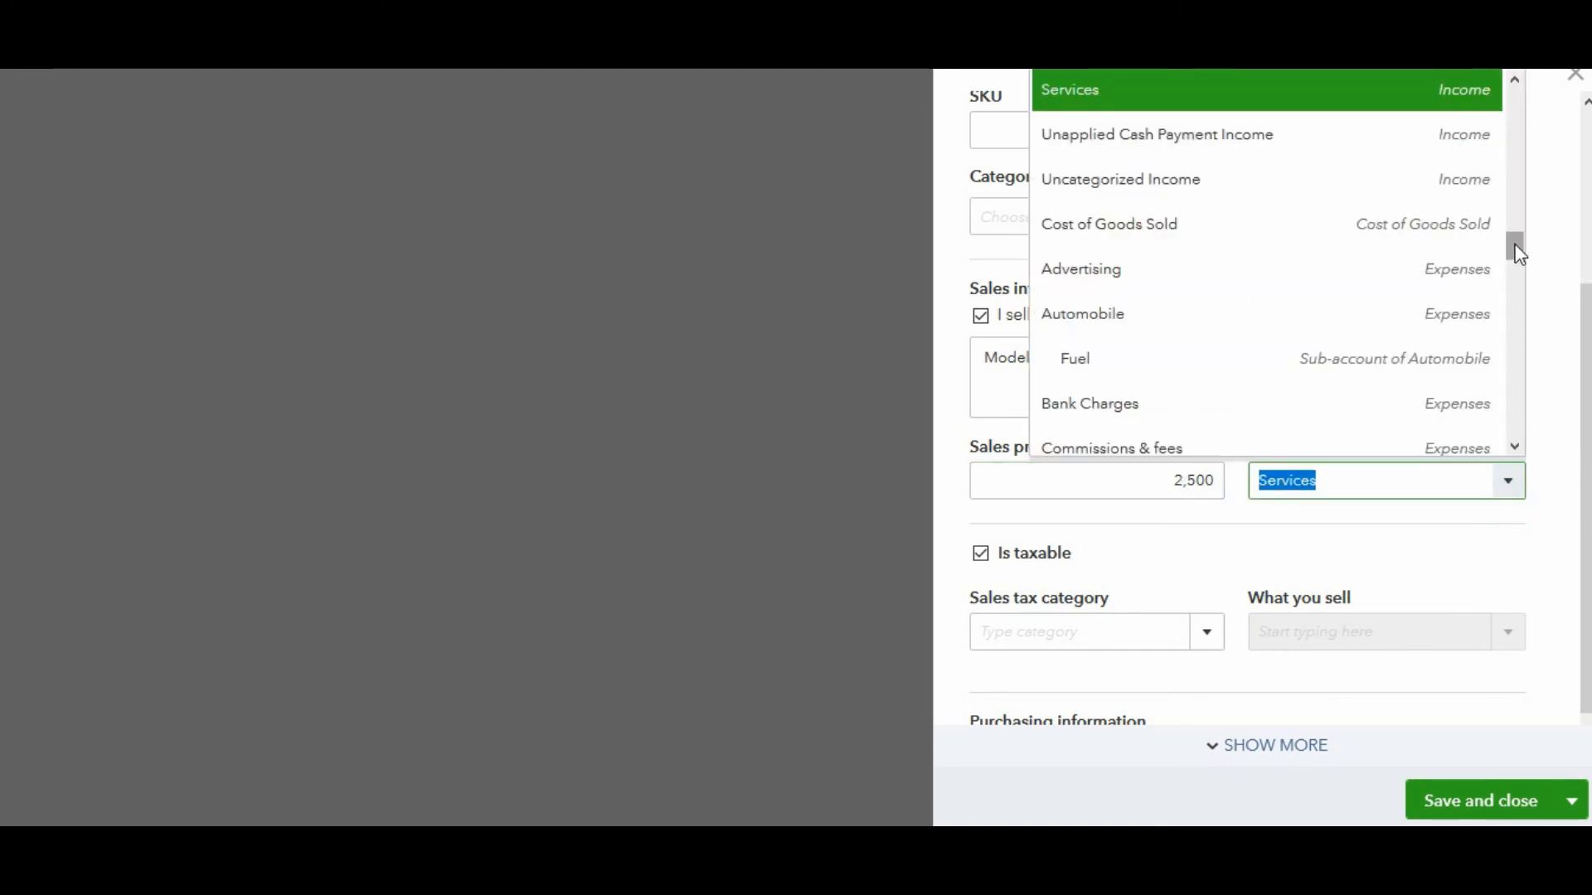
{"action": "left_click_drag", "start_coordinate": [1515, 244], "coordinate": [1514, 235]}
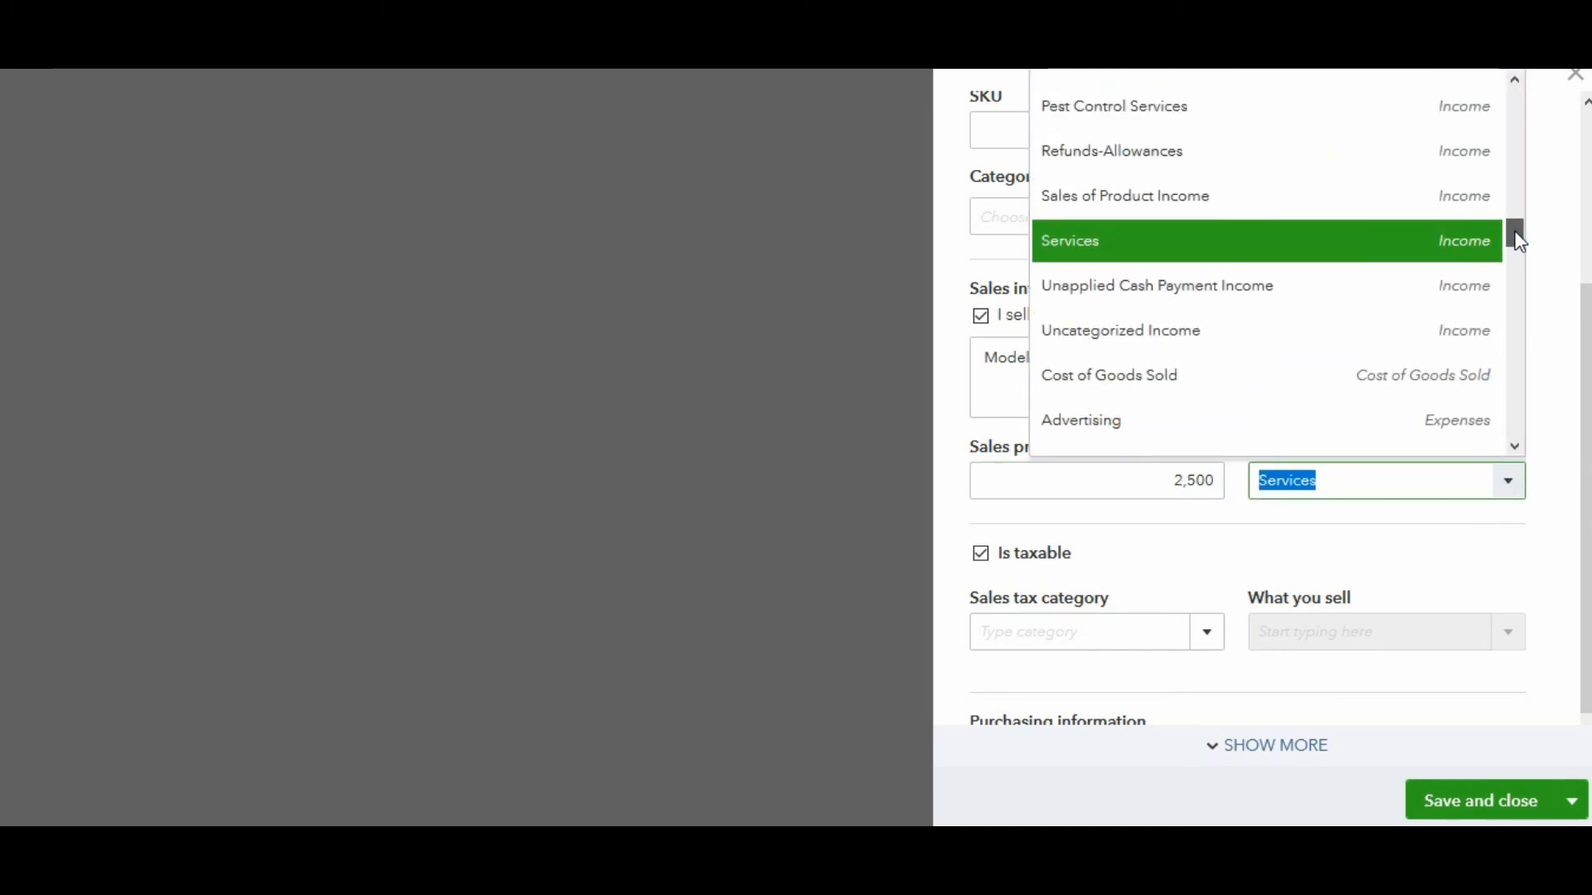
{"action": "left_click", "coordinate": [1338, 198]}
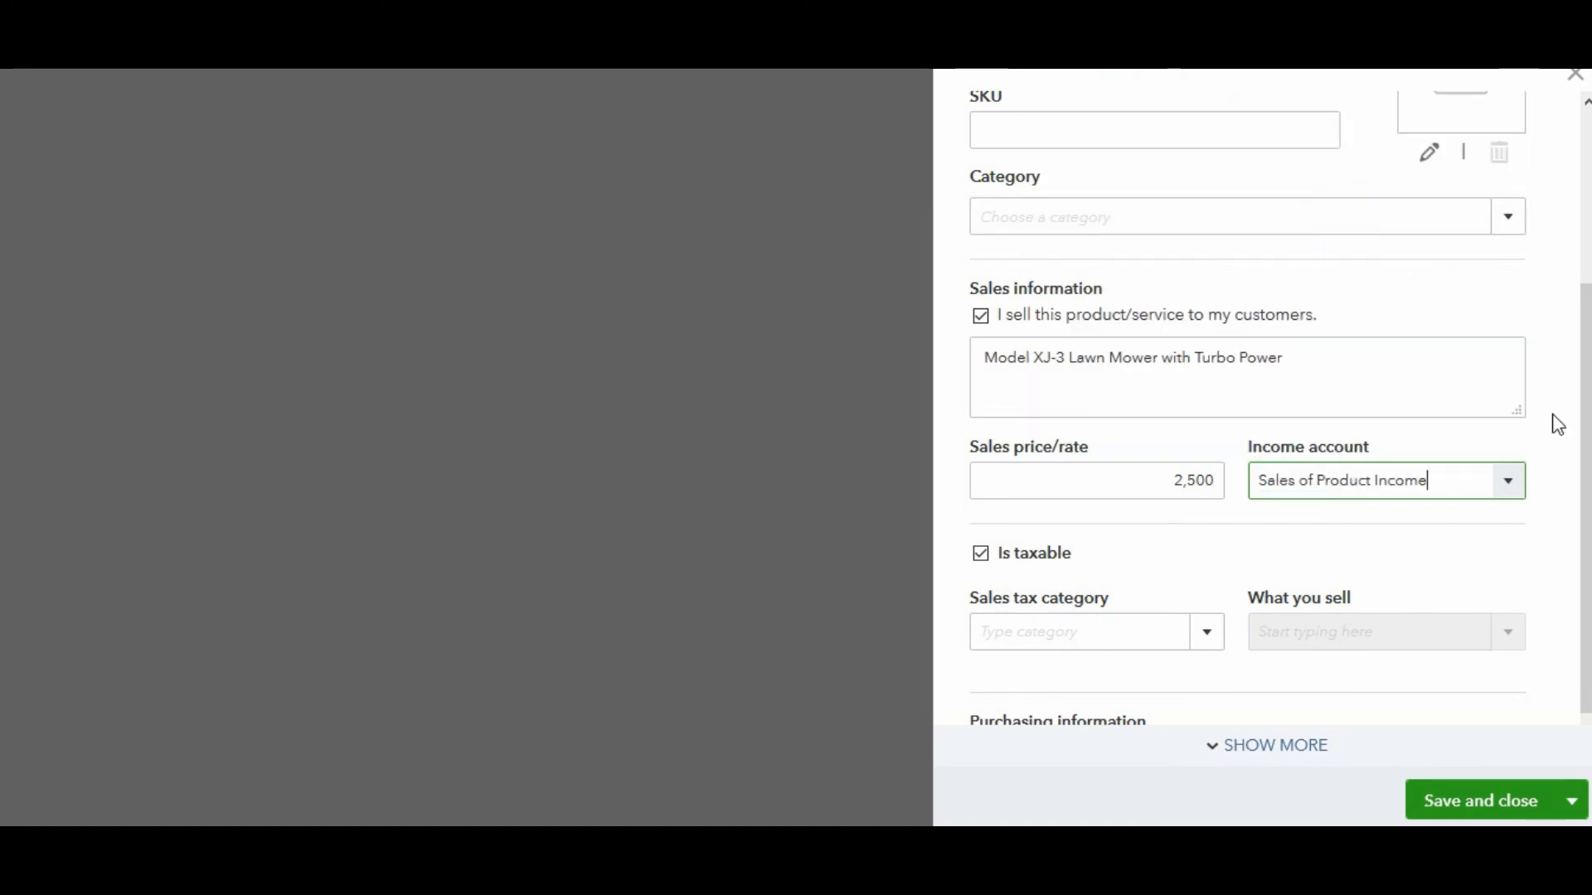
- Look through the sales tax categories without choosing one, and save and close the Lawn Mowers item
{"action": "scroll", "coordinate": [1571, 362], "scroll_direction": "down", "scroll_amount": 1}
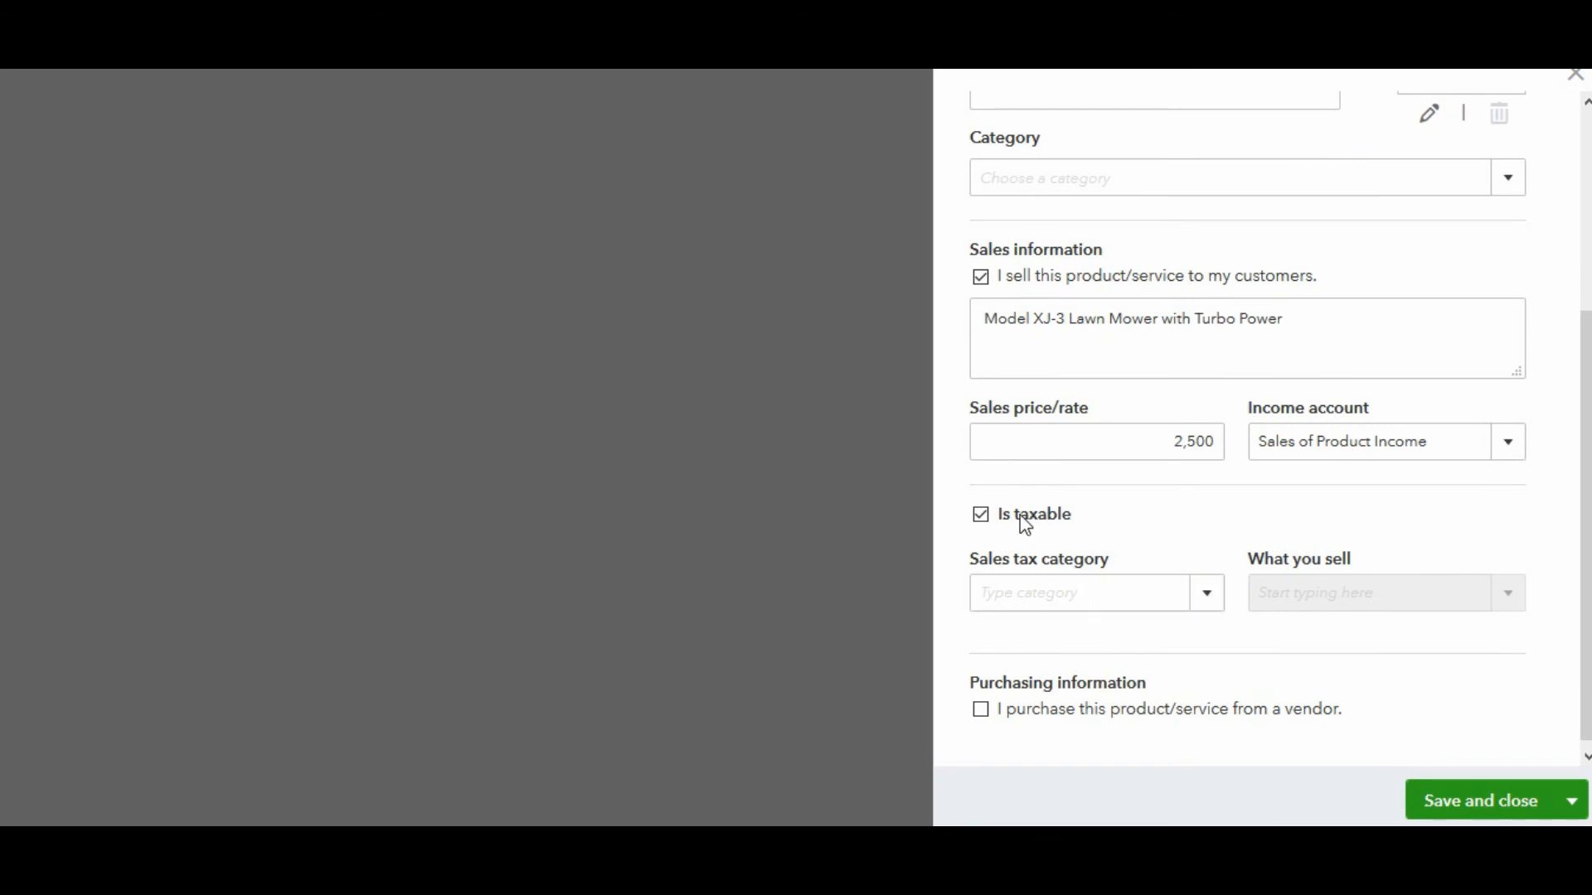
{"action": "left_click", "coordinate": [1210, 597]}
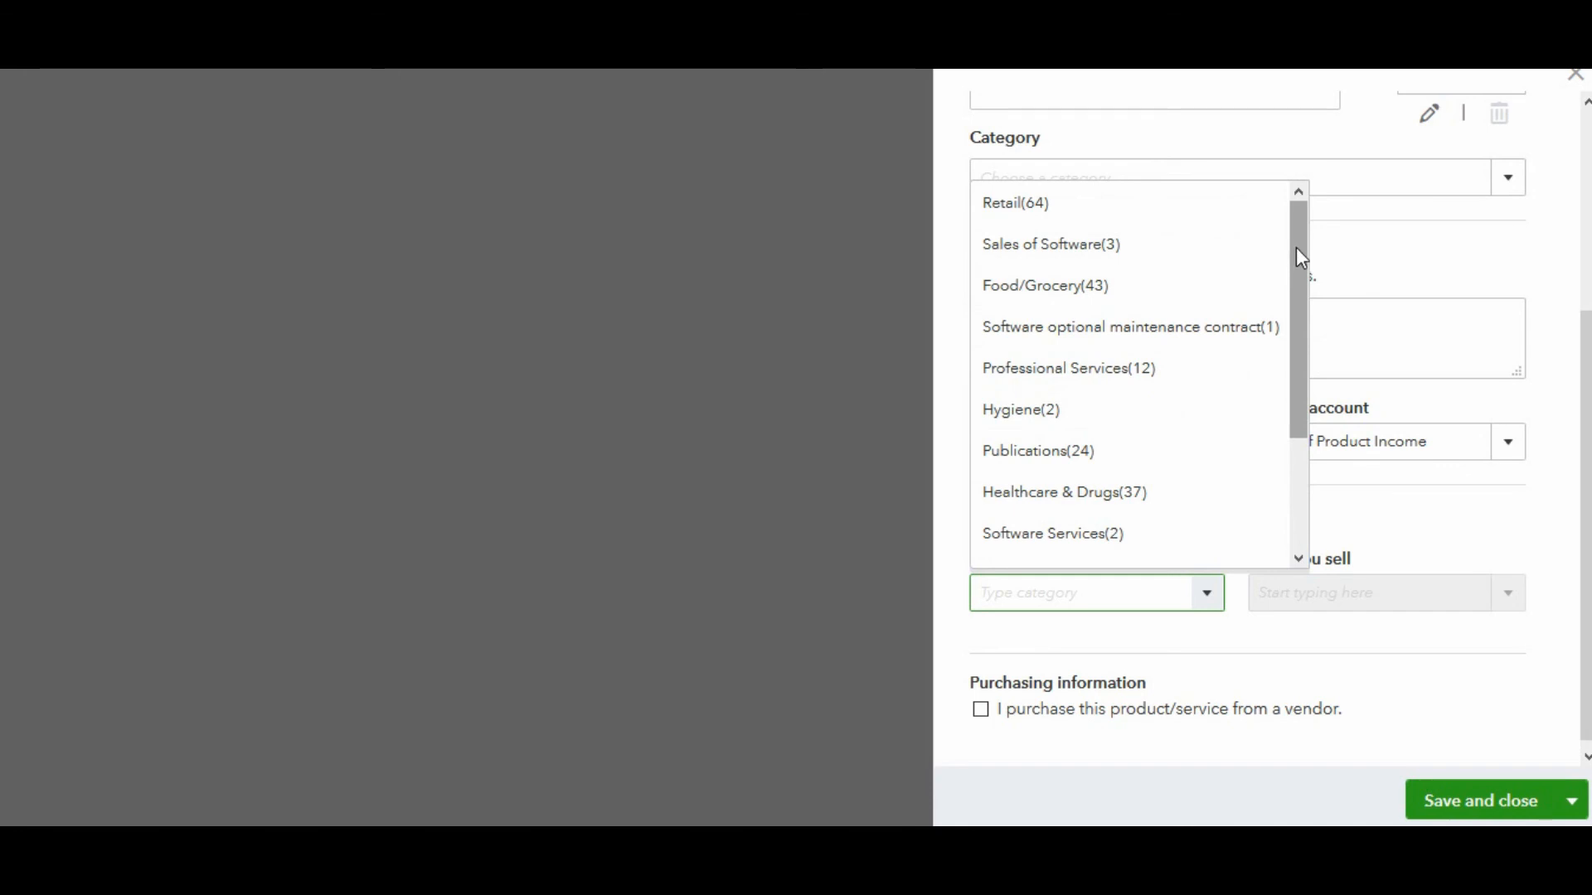
{"action": "left_click_drag", "start_coordinate": [1299, 246], "coordinate": [1301, 420]}
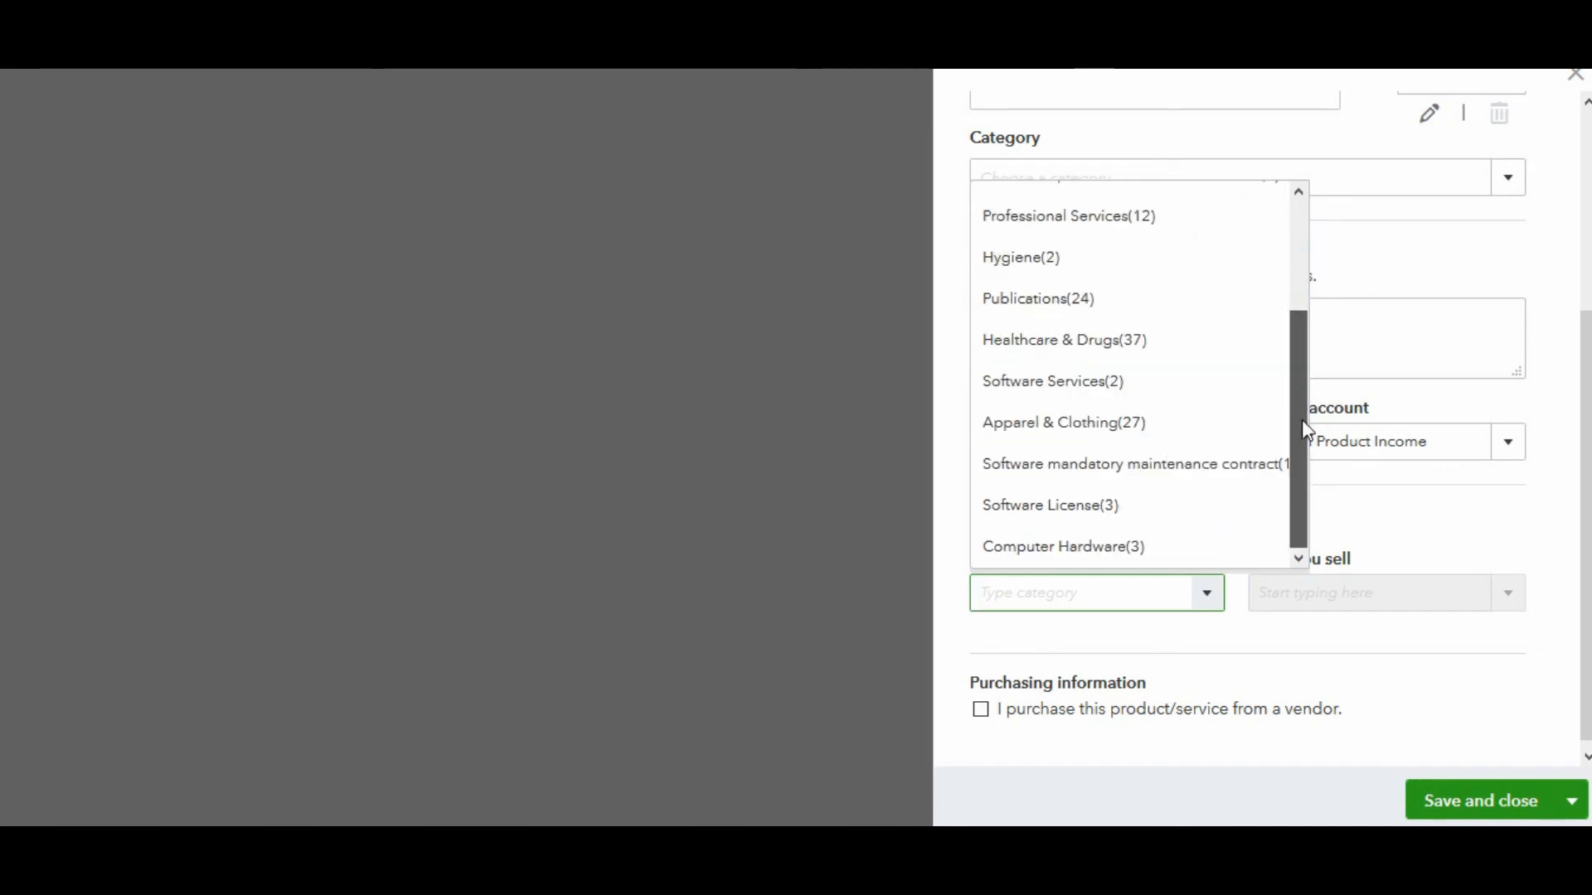
{"action": "left_click", "coordinate": [1477, 671]}
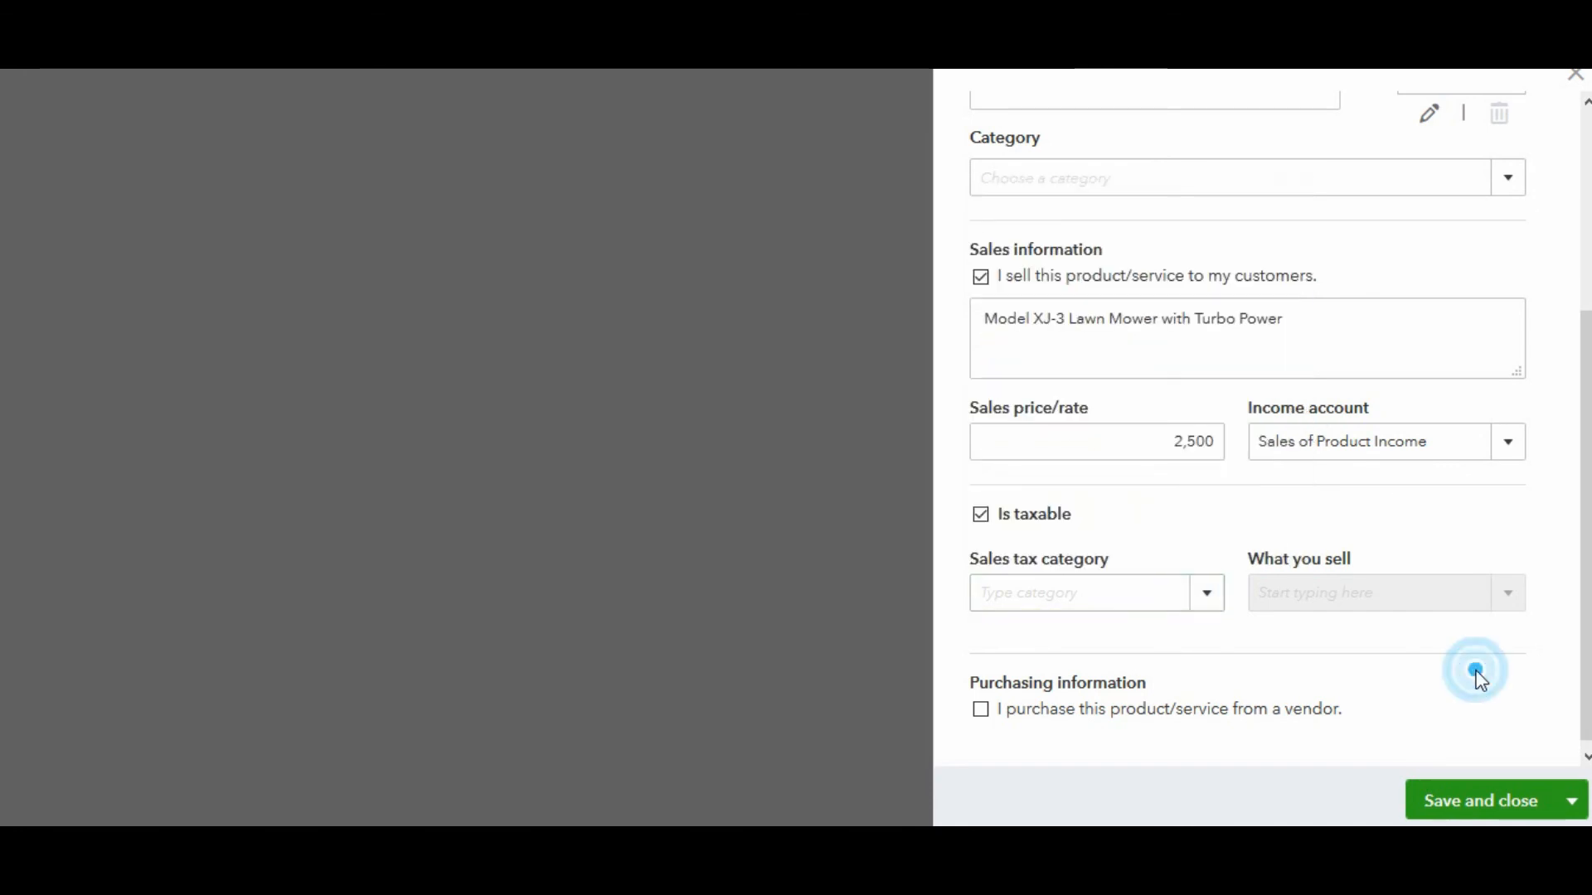
{"action": "left_click", "coordinate": [1492, 802]}
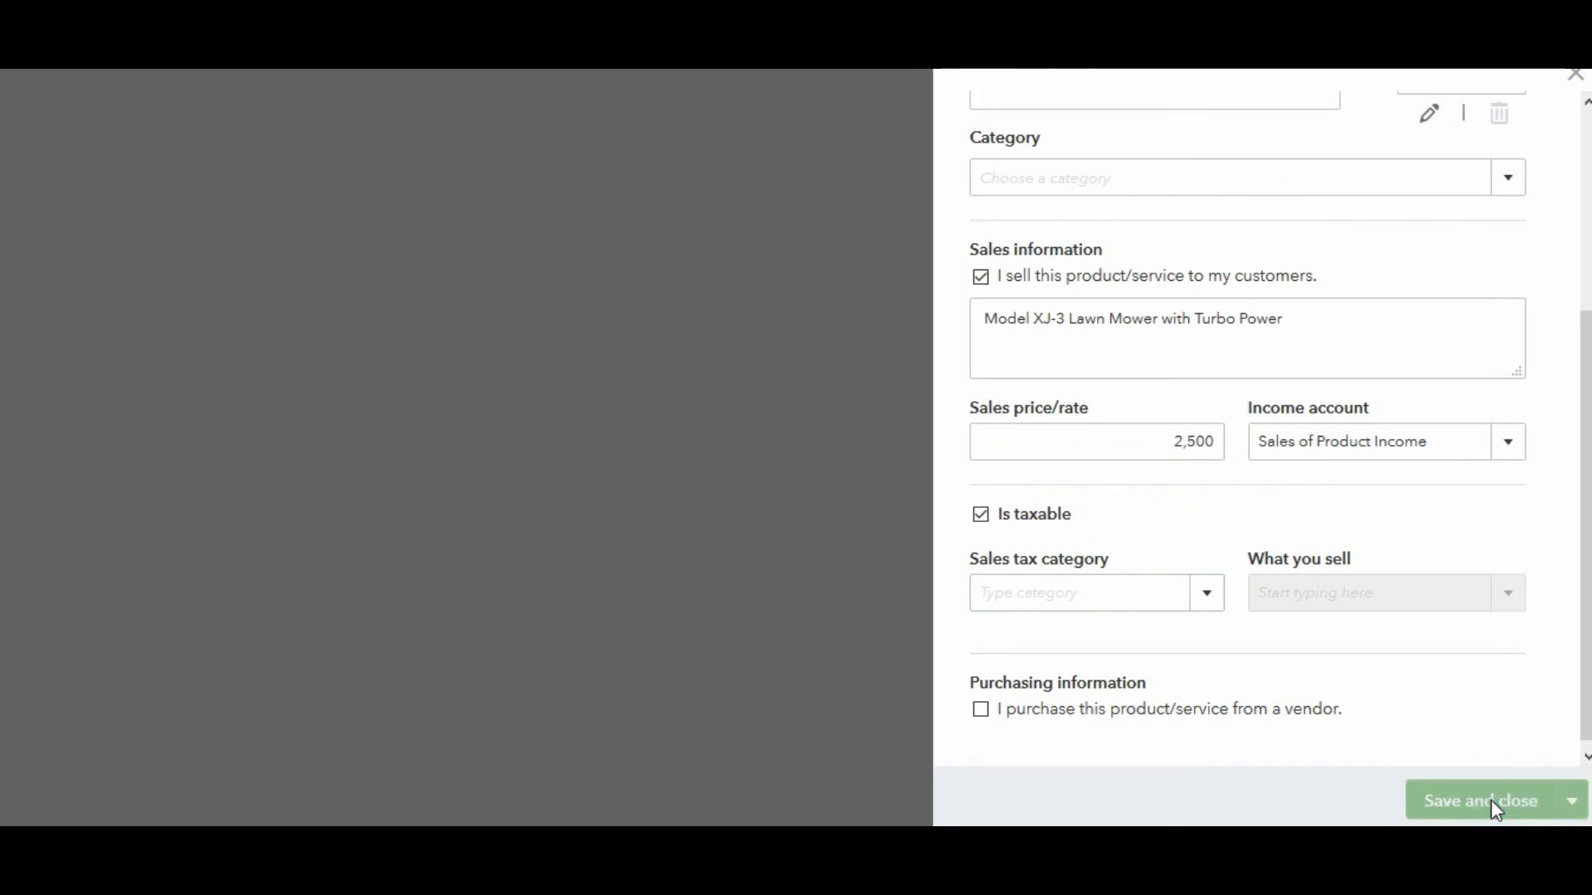